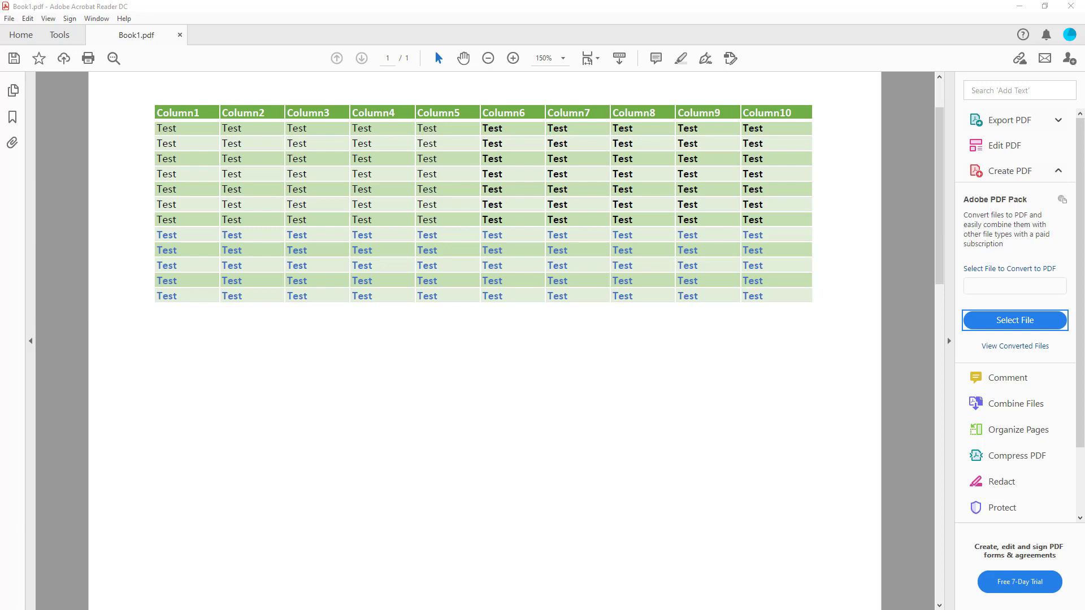
- Draw a straight line beneath the table and post the comment 'This is a comment6' on it
click(134, 5)
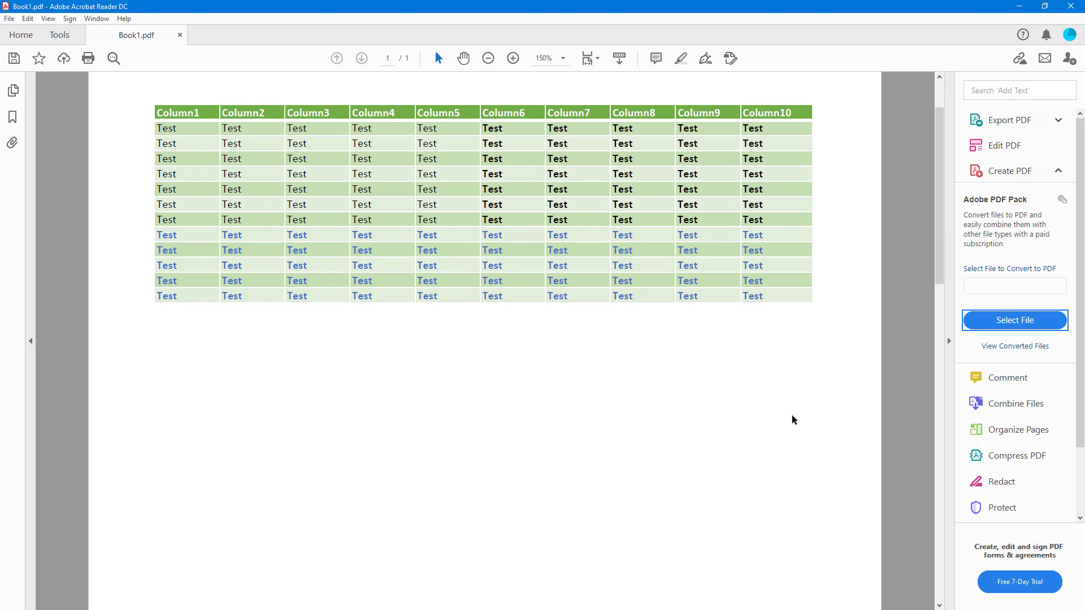
click(1019, 379)
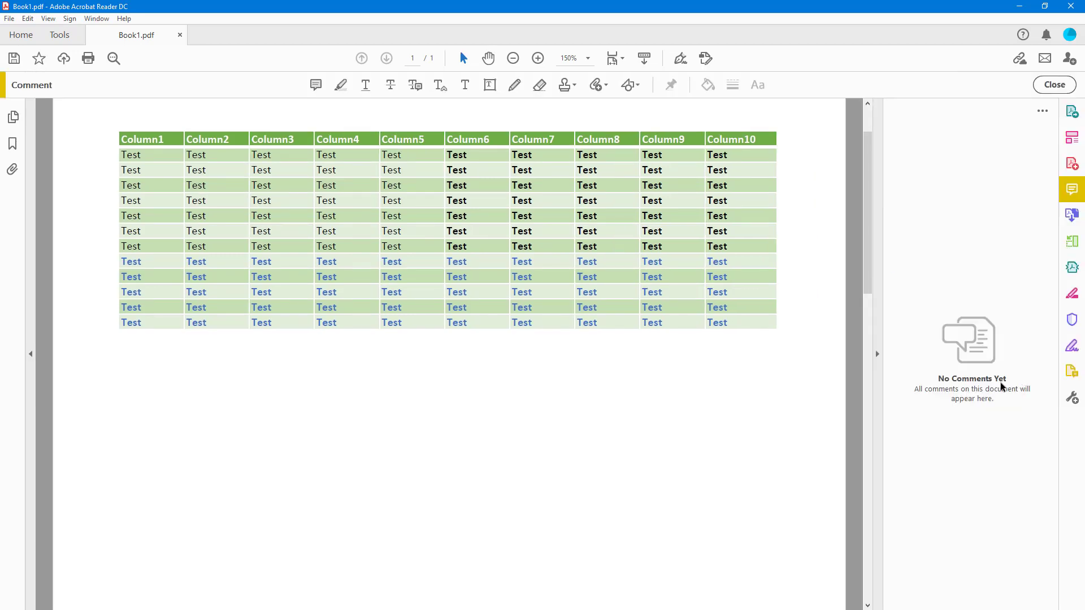
click(632, 85)
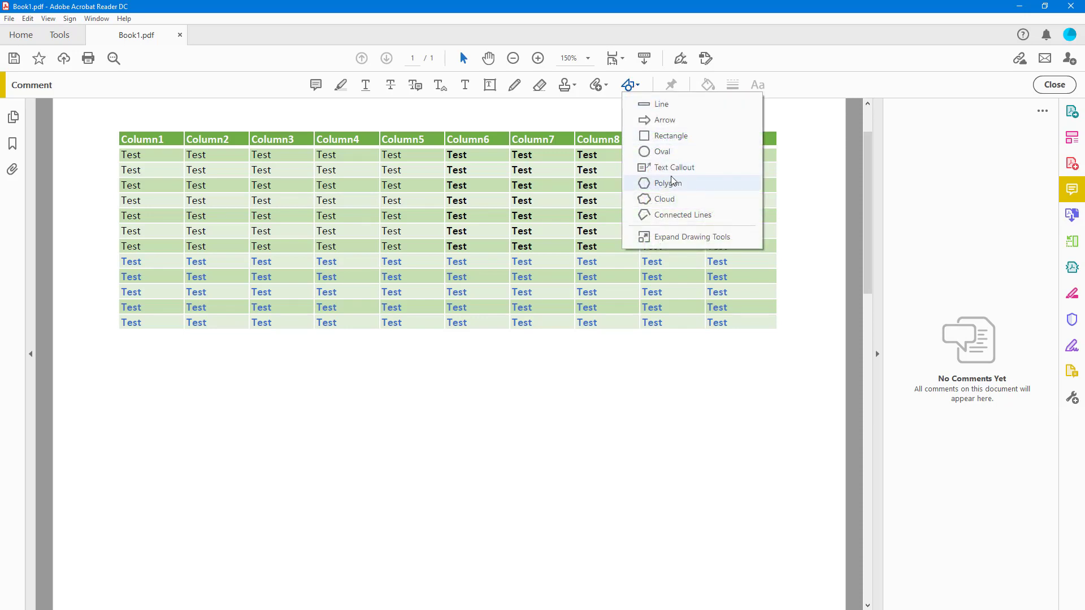
click(668, 109)
drag(113, 348, 417, 345)
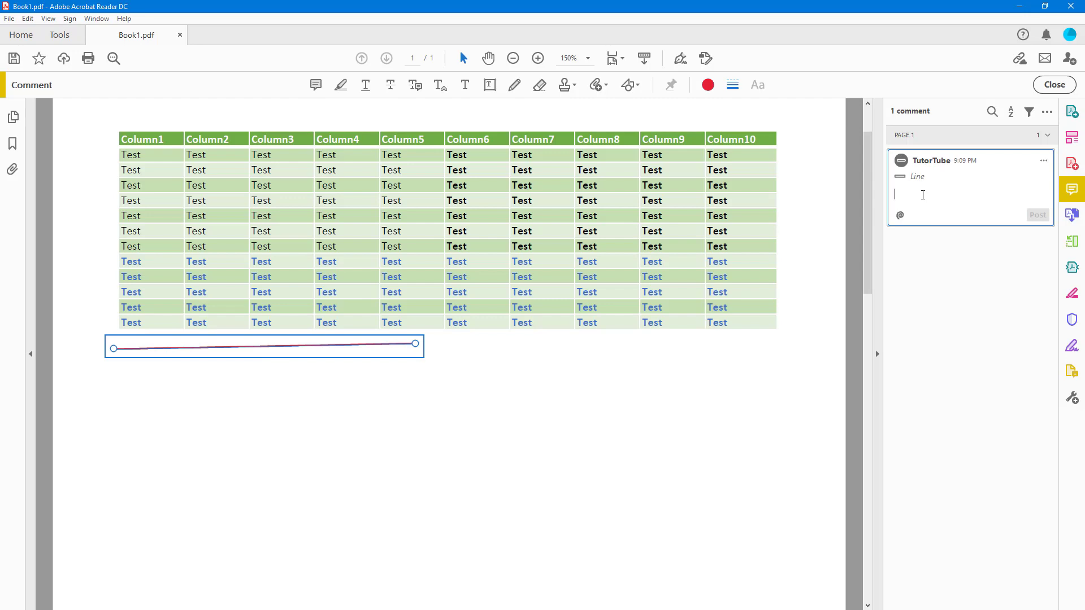
text(This is a comment6)
click(1037, 215)
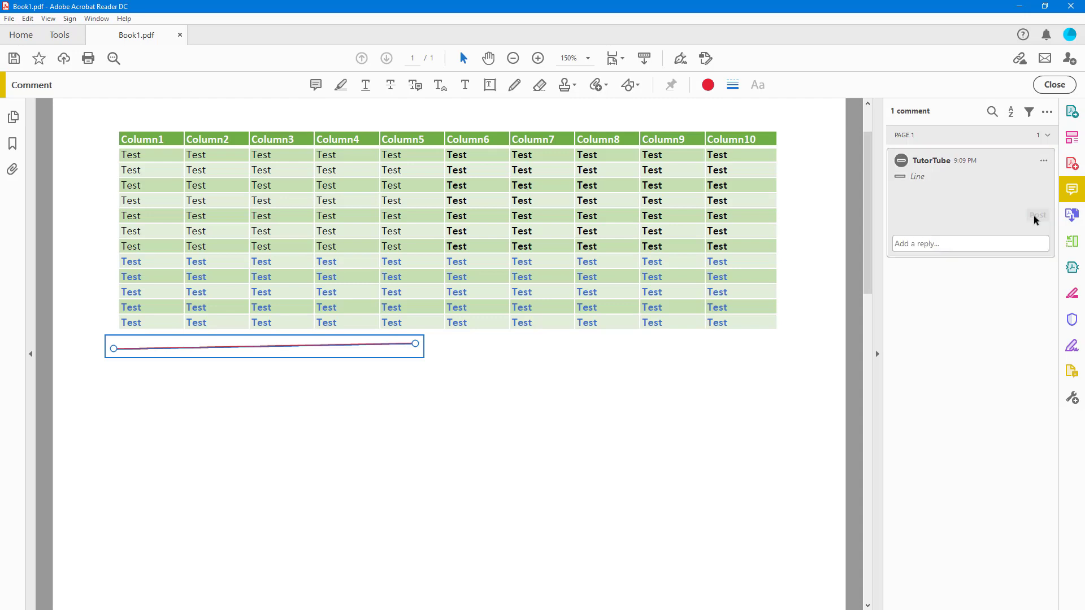
- Open the line's pop-up note and set its comment status to Accepted
right_click(299, 354)
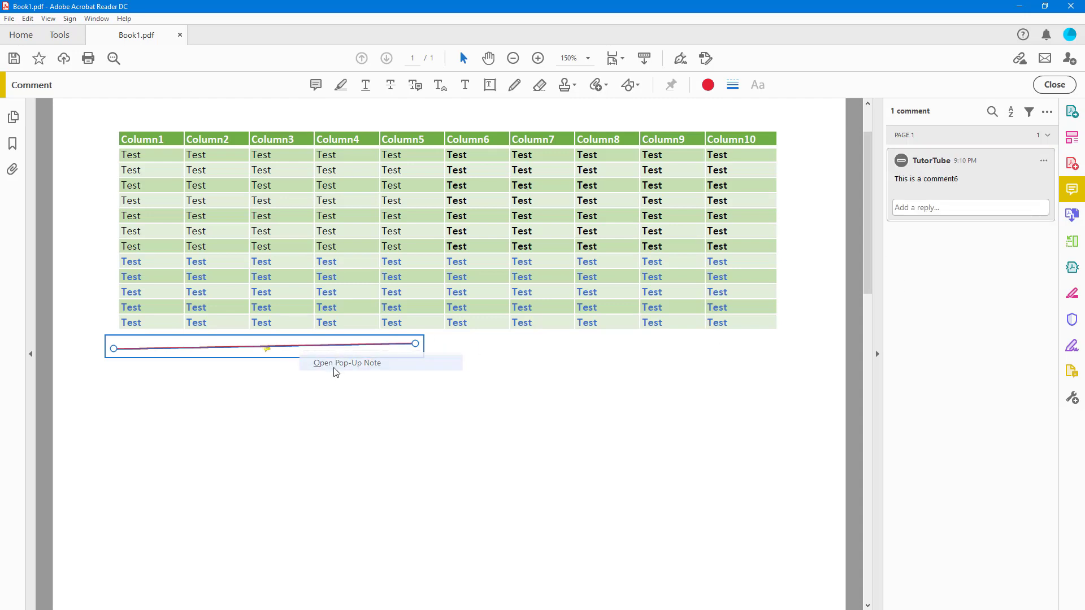
click(334, 362)
right_click(325, 345)
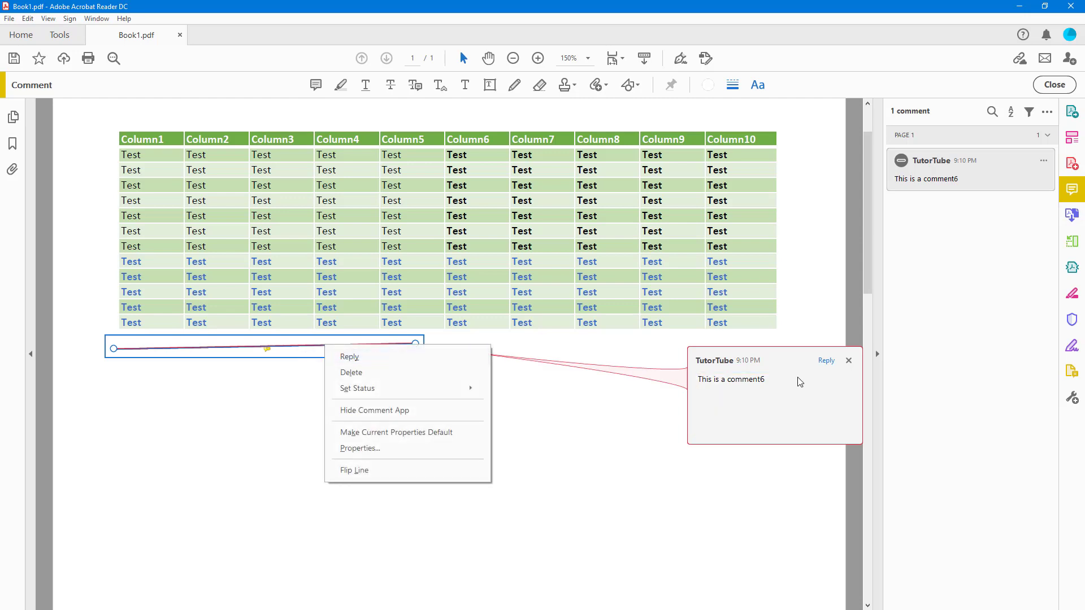
mouse_move(358, 388)
click(519, 407)
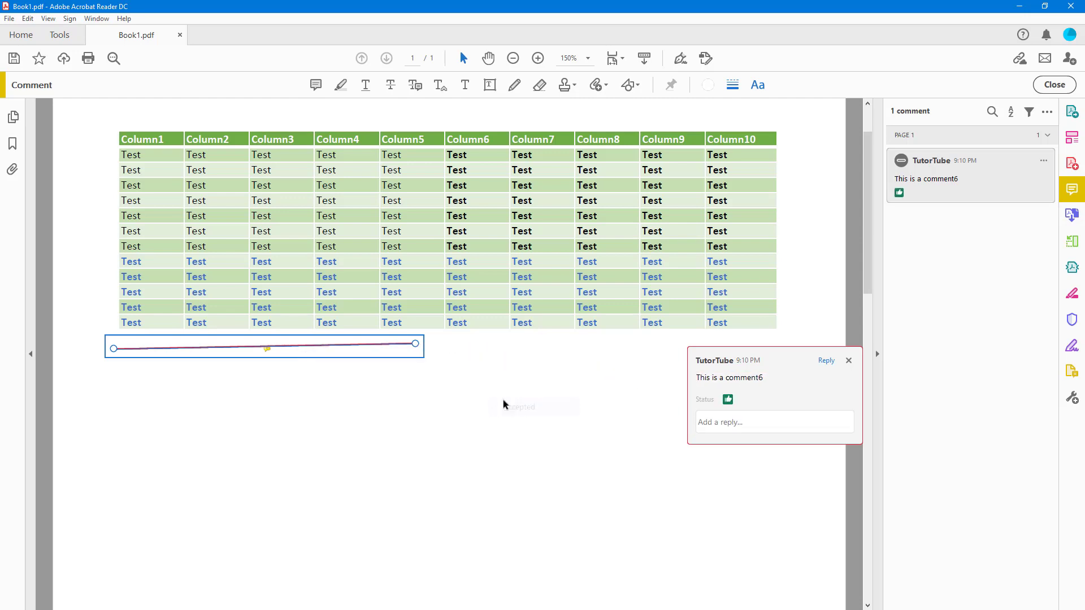
- Hide the comments pane and open all pop-up notes on the page
right_click(315, 345)
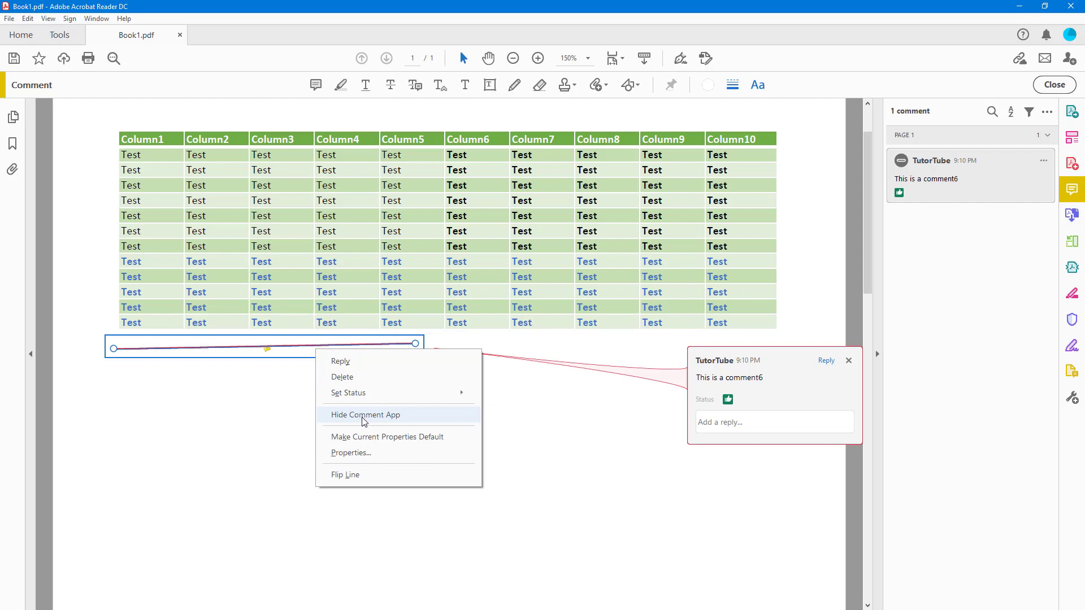
click(364, 415)
right_click(342, 318)
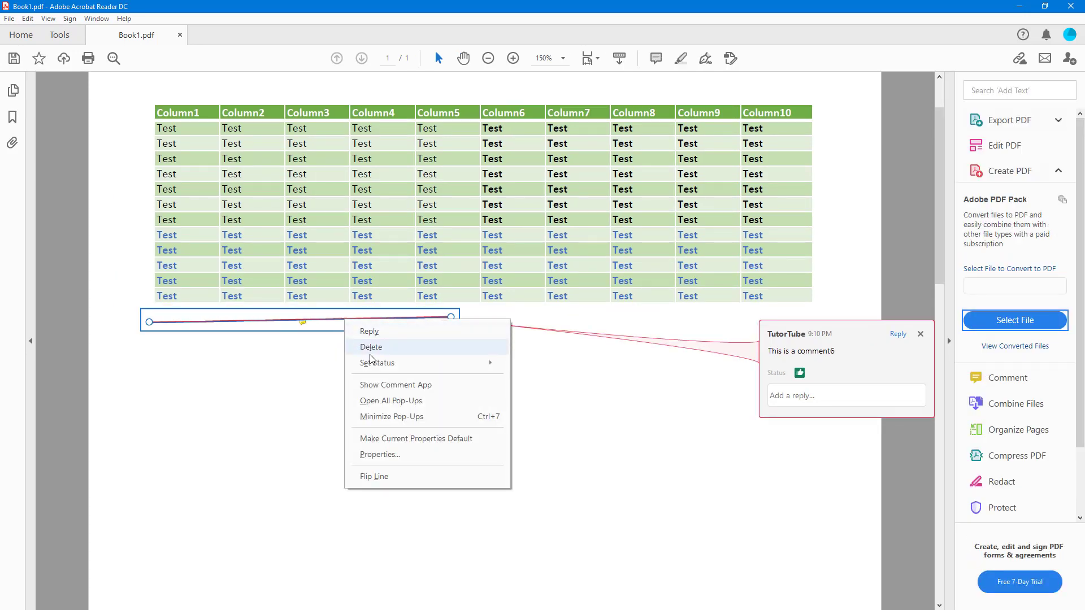
click(398, 401)
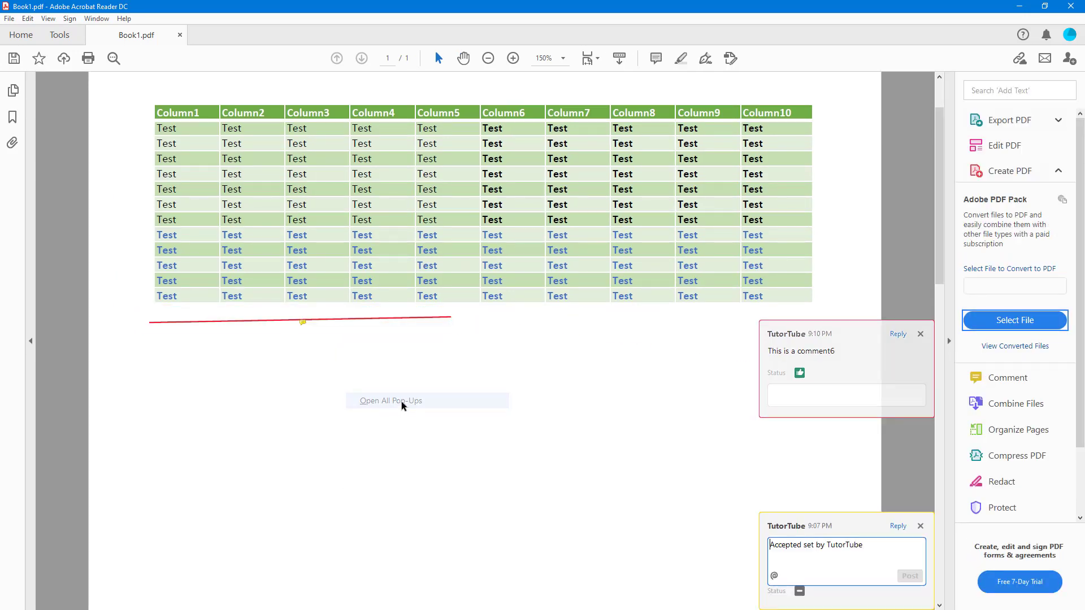
click(344, 322)
right_click(346, 322)
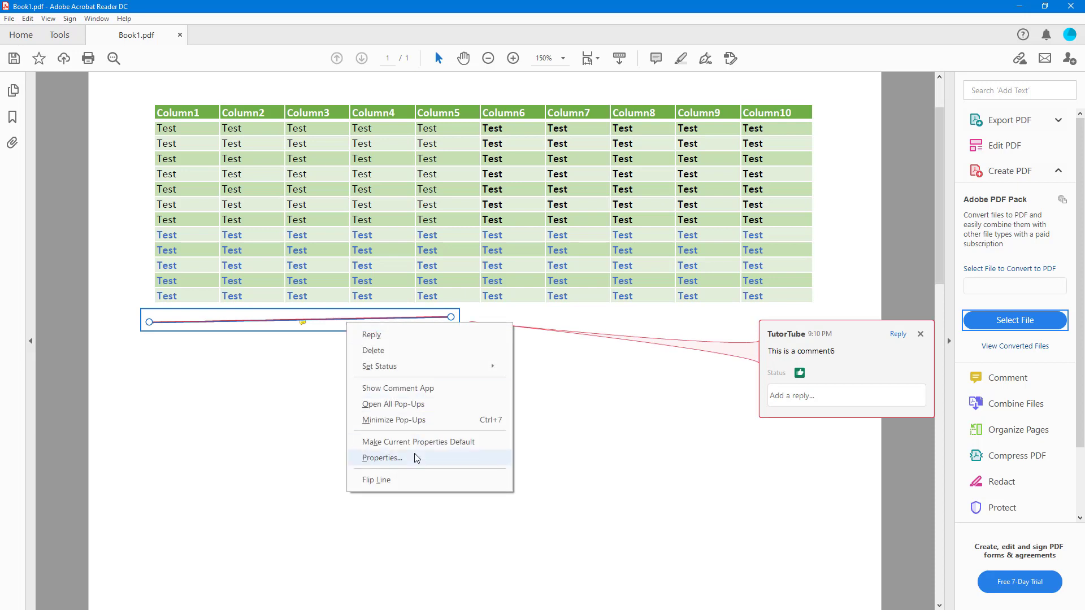
- In the line's Properties, give it an Open arrowhead start and a Diamond end
click(395, 457)
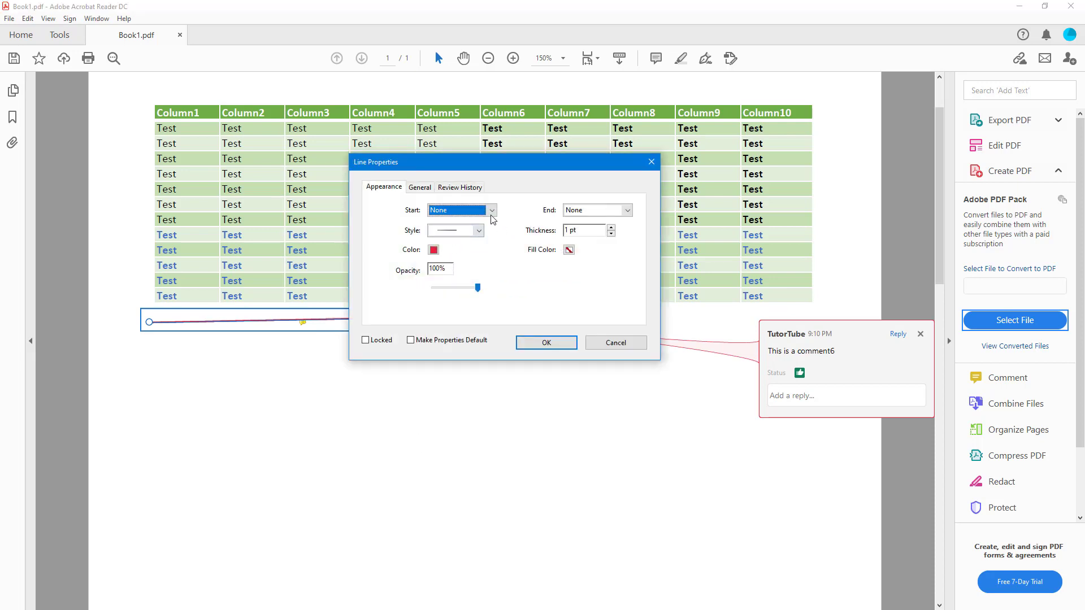
click(491, 210)
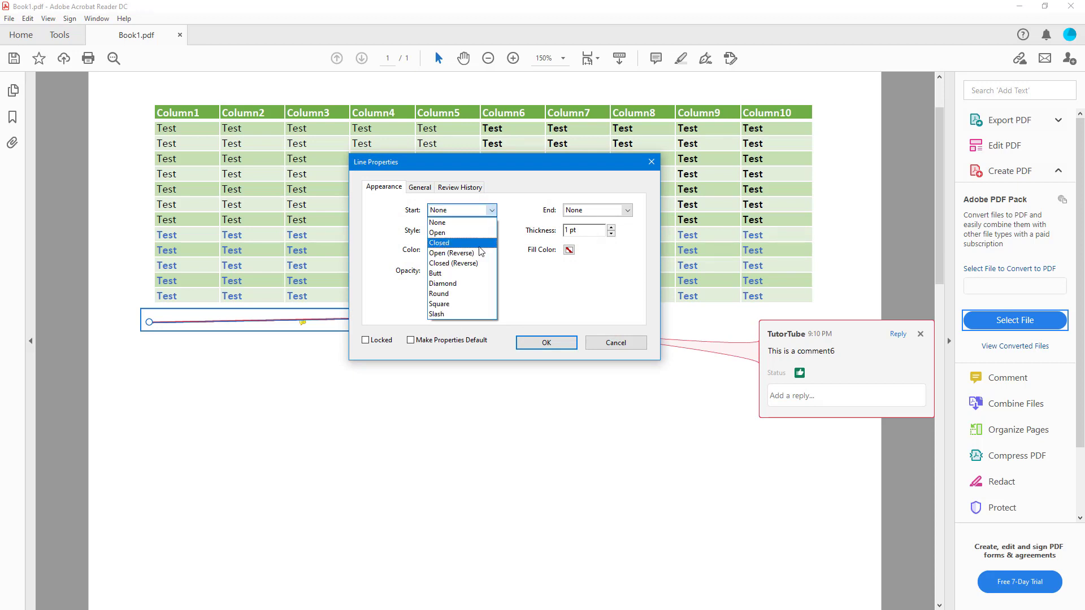
click(487, 234)
drag(542, 163, 579, 389)
click(634, 438)
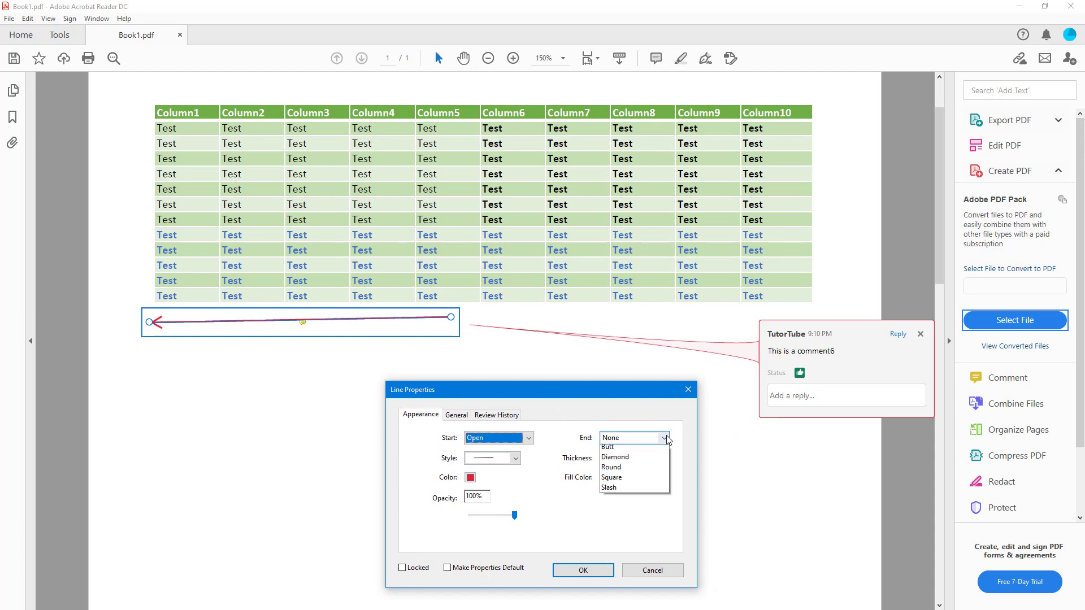
click(650, 511)
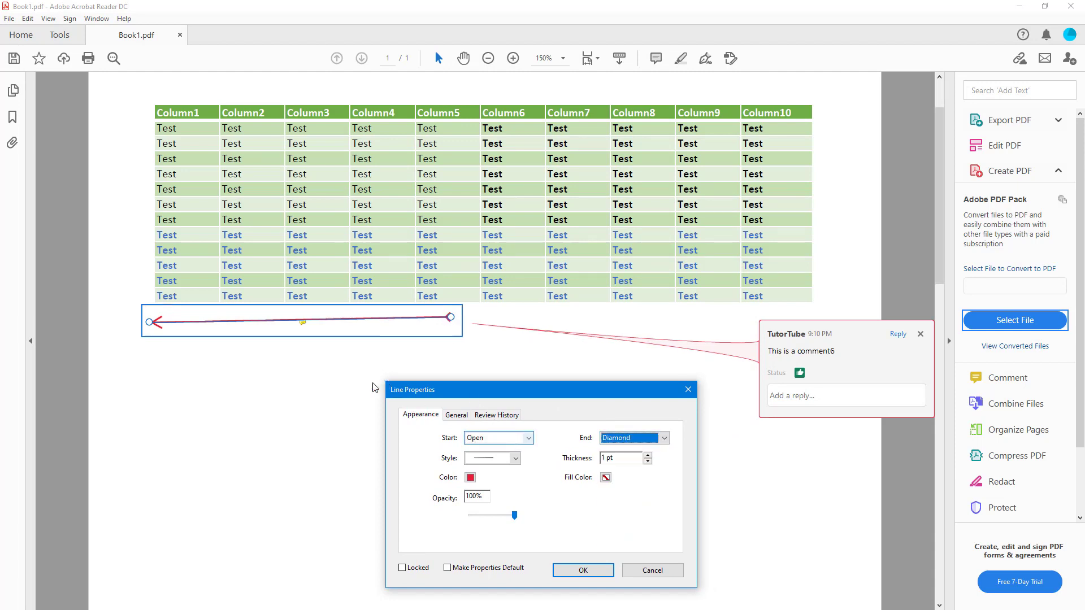
- Make the line dashed and green, with orange fill and lowered opacity
click(508, 462)
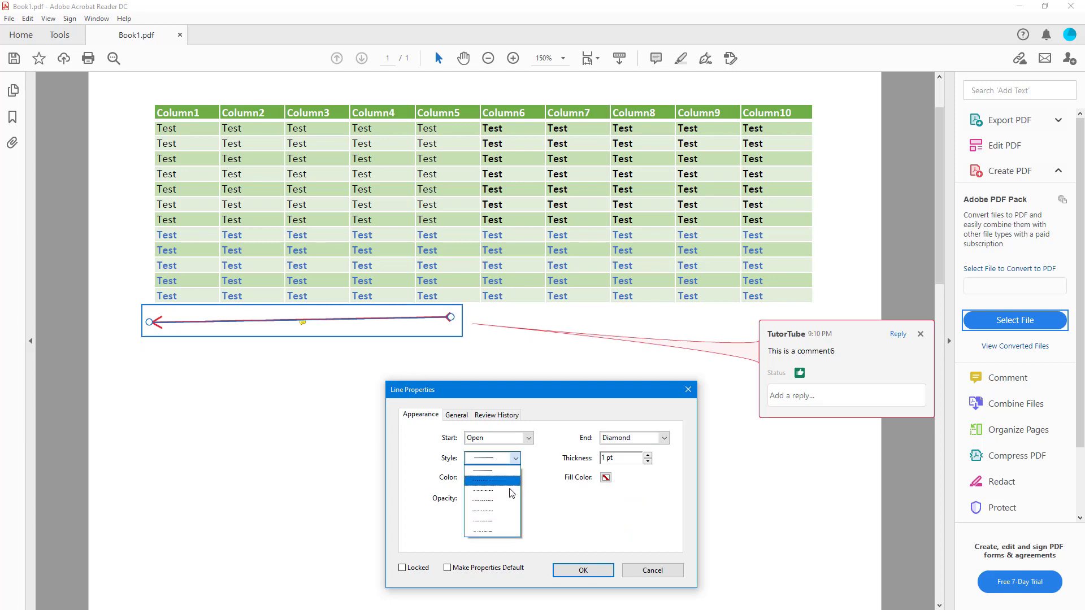
click(505, 511)
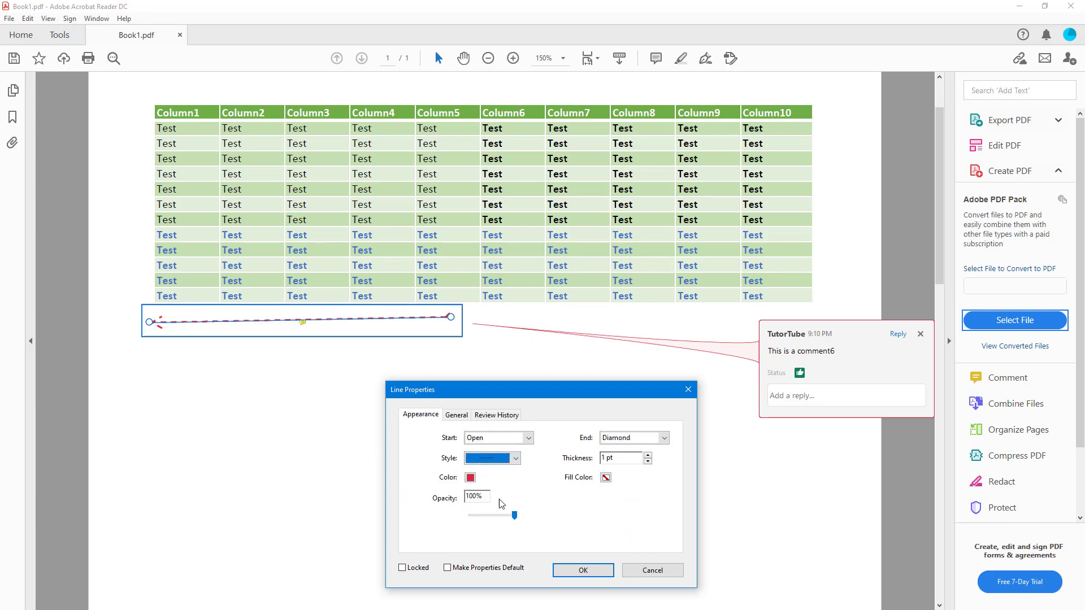
click(470, 477)
click(498, 512)
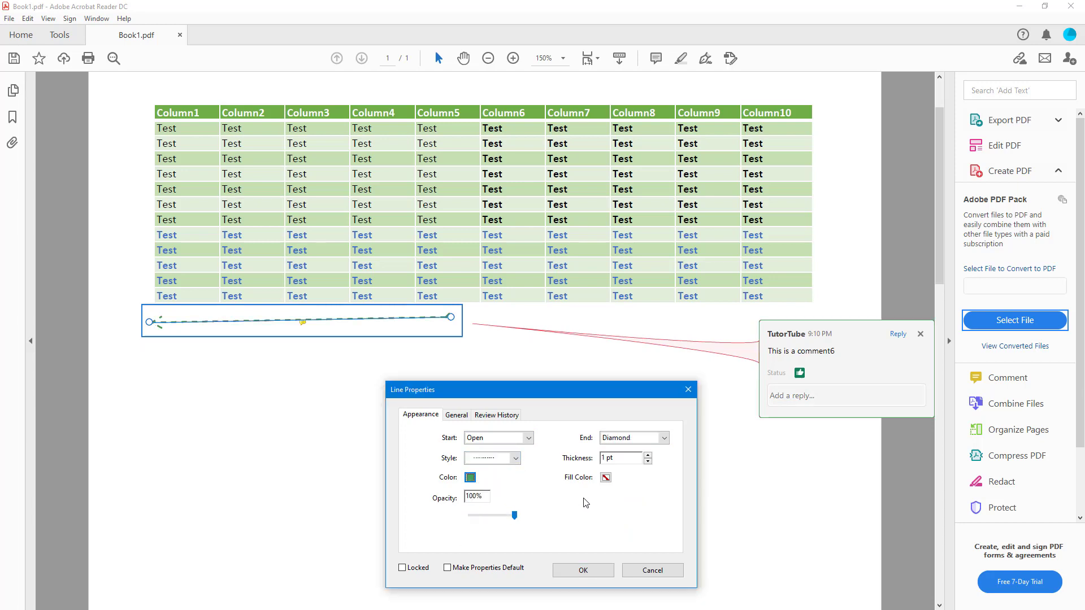
click(606, 477)
click(619, 509)
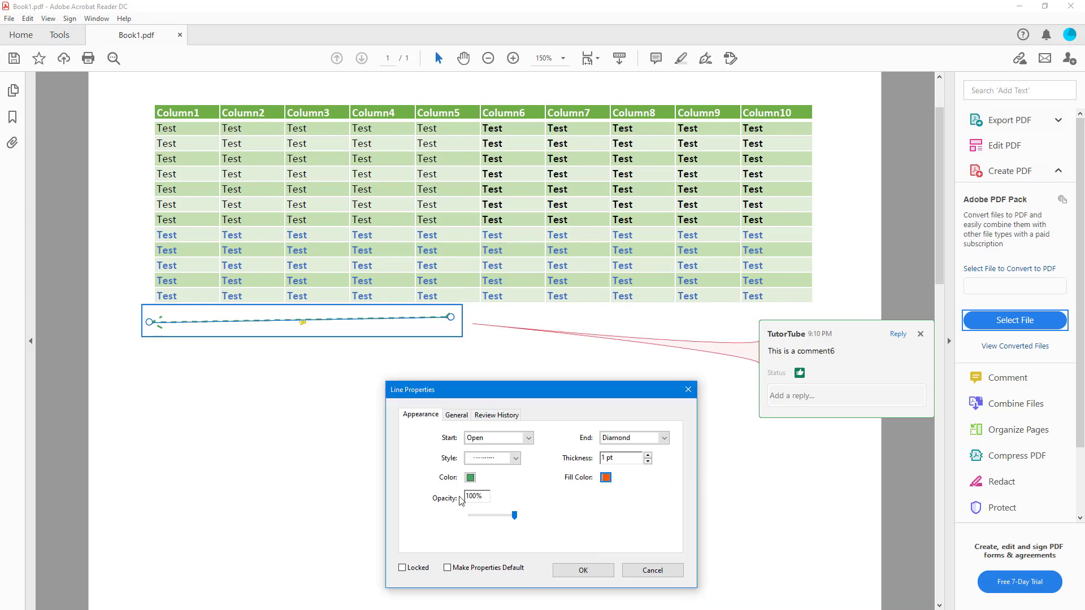
mouse_move(515, 517)
mouse_down()
mouse_move(498, 514)
mouse_move(507, 516)
mouse_up()
click(458, 415)
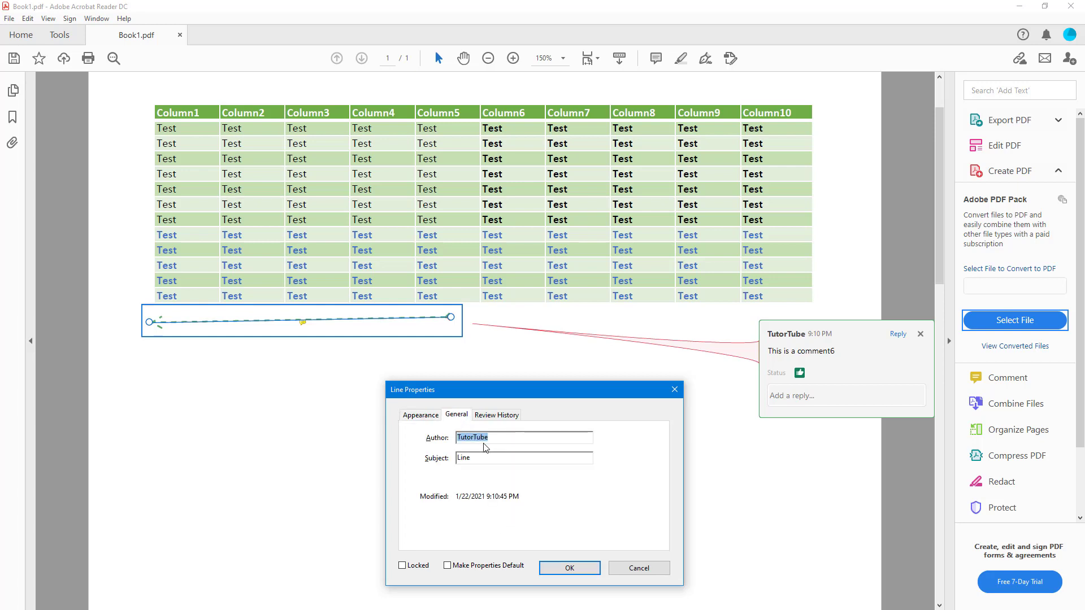
click(492, 418)
- Apply the line properties, move the line down, drop its left end to slant it, and reopen Comment
click(569, 564)
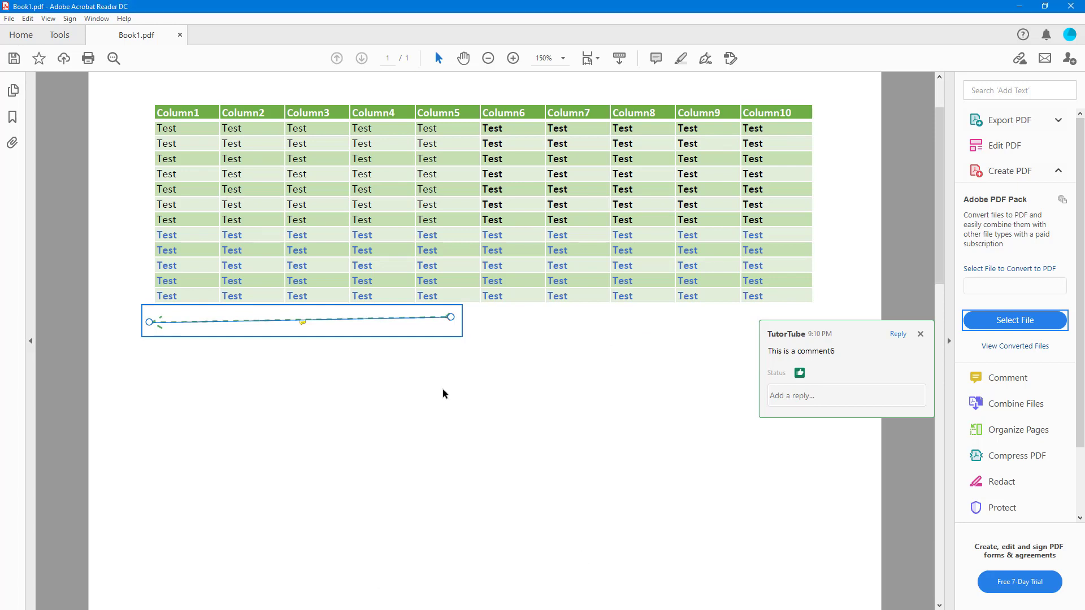
drag(448, 317, 460, 339)
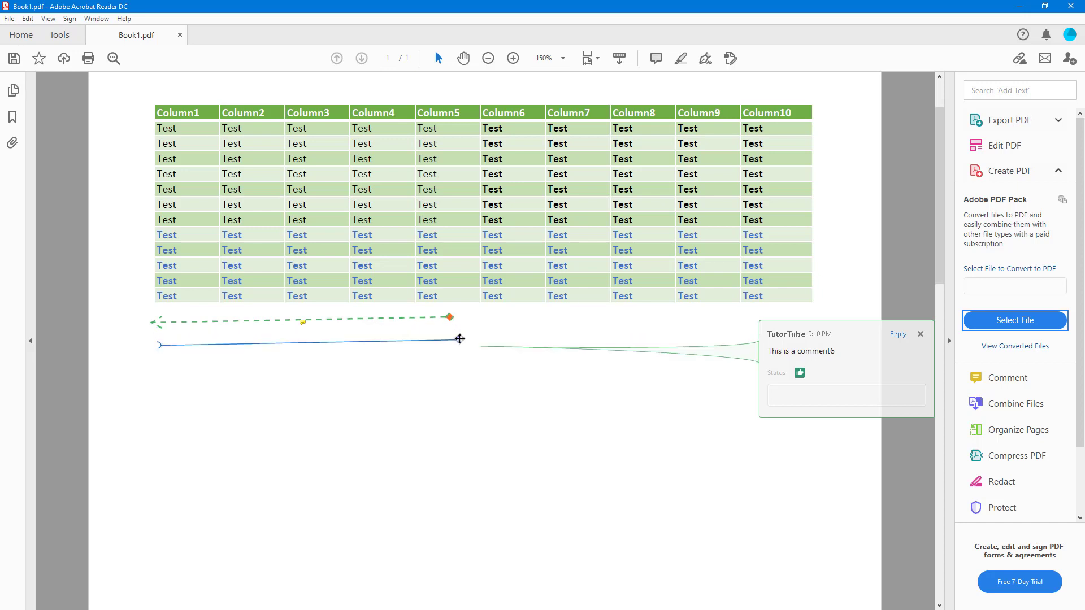
click(164, 350)
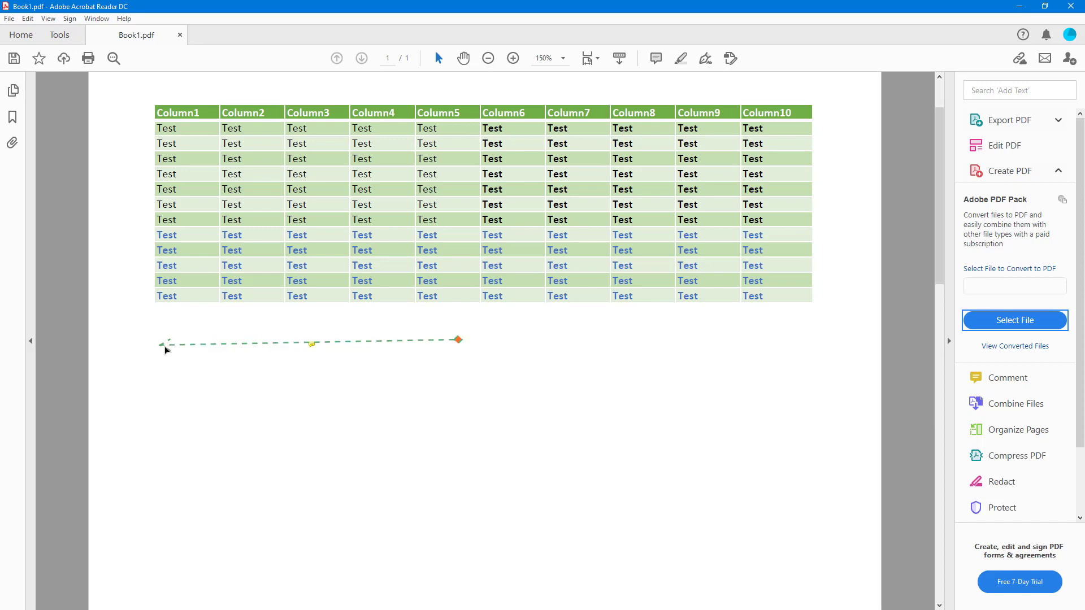
click(162, 344)
drag(163, 345, 179, 419)
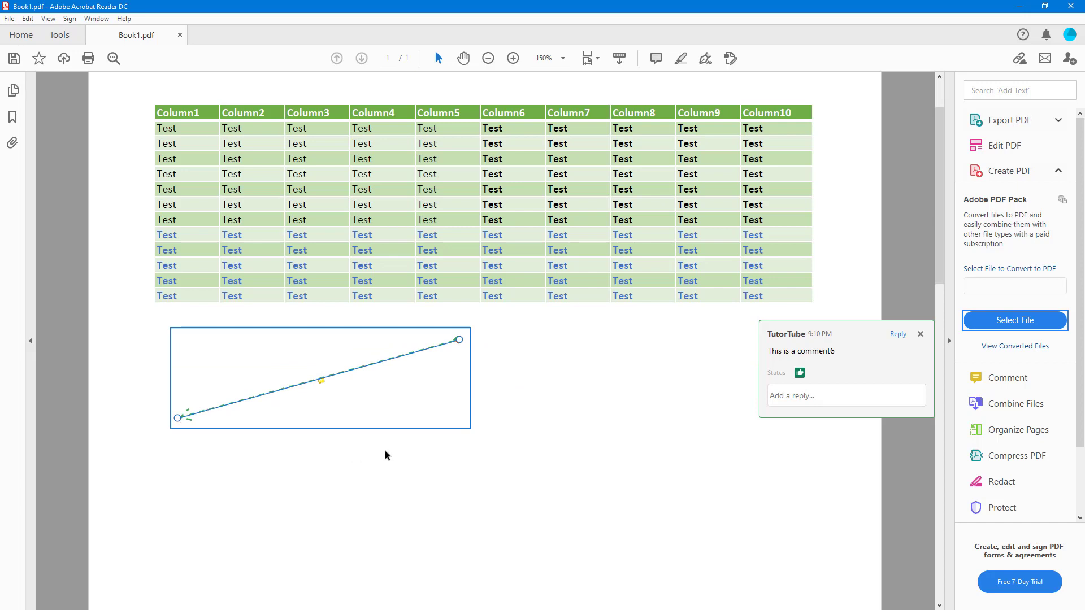
click(402, 454)
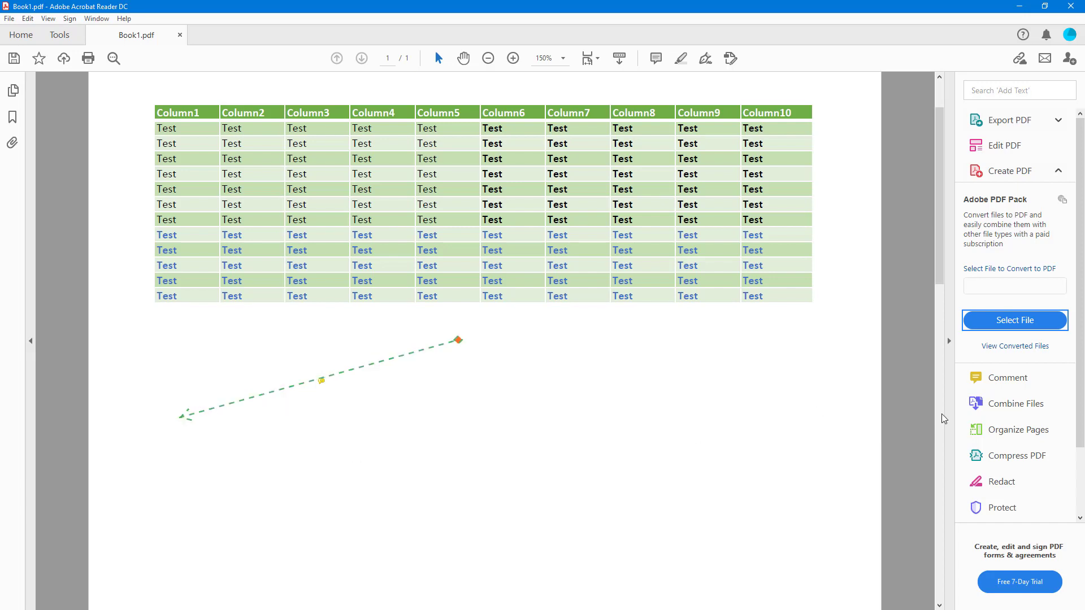
click(985, 382)
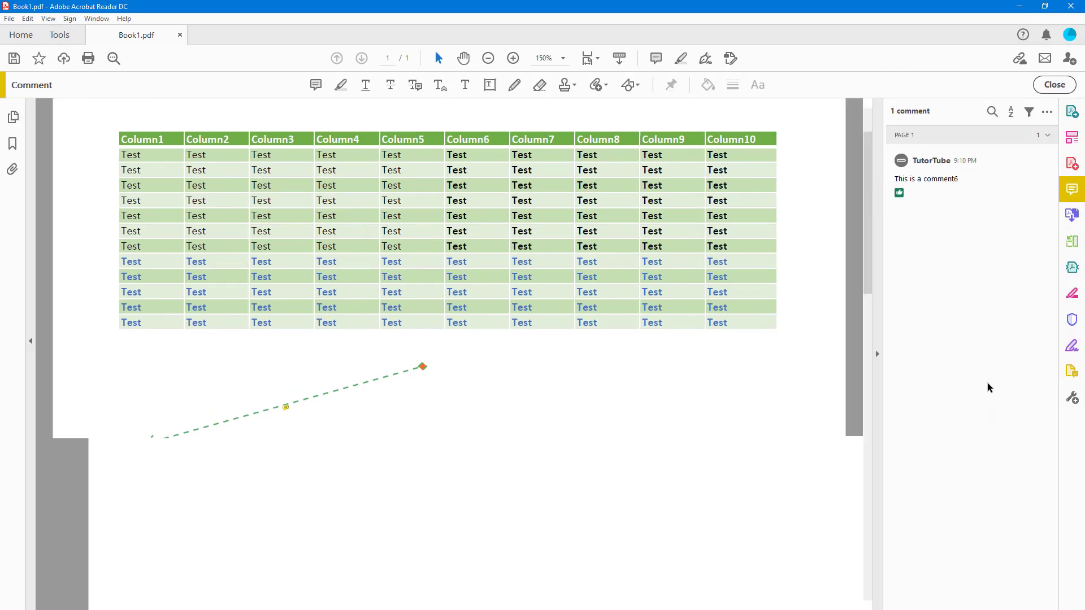
- Draw a six-corner polygon outline to the right of the line
click(632, 90)
click(661, 184)
click(542, 365)
click(651, 362)
click(652, 483)
click(498, 469)
click(455, 374)
click(538, 388)
click(543, 365)
- Move and reshape the polygon so it reaches into the table's bottom rows
drag(544, 370, 547, 353)
click(640, 366)
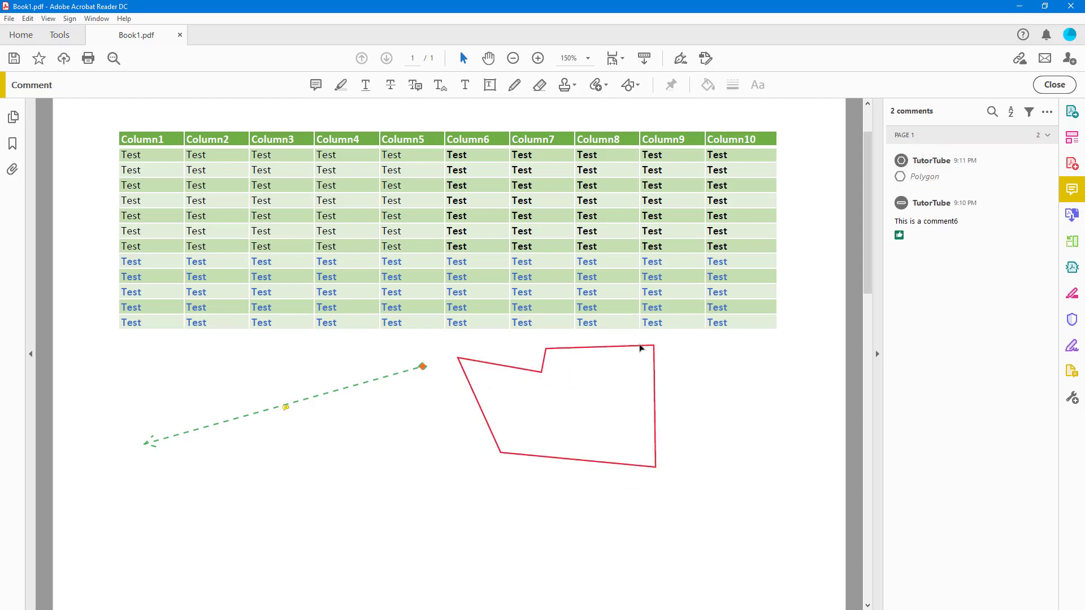
click(640, 348)
drag(654, 346, 629, 318)
drag(546, 347, 550, 370)
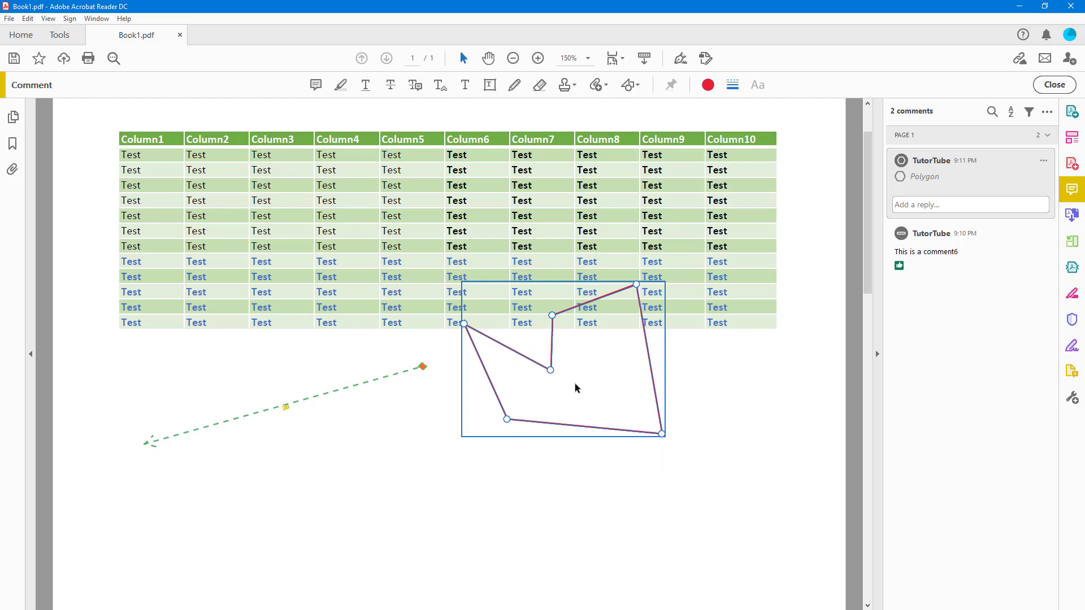
right_click(549, 372)
click(595, 500)
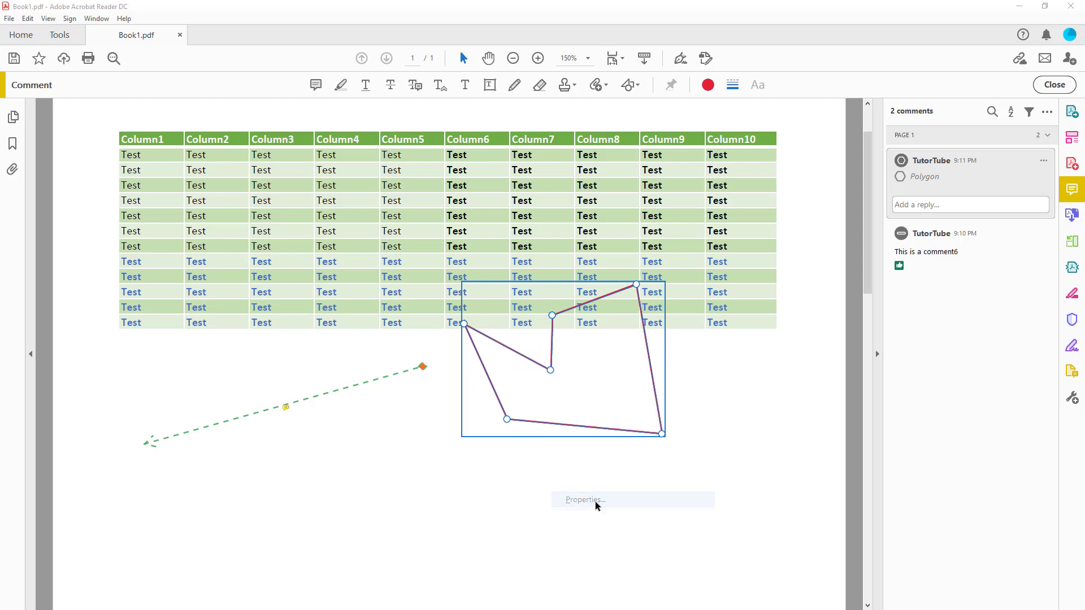
- Try a dashed 6 pt border in Polygon Properties, then cancel to keep the thin outline
click(459, 210)
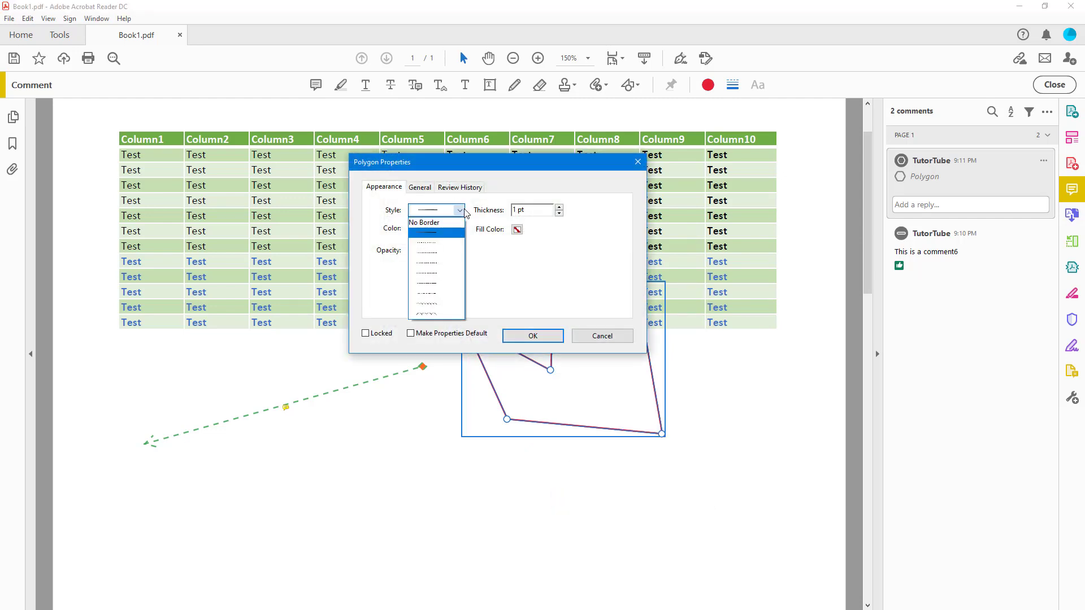
click(453, 293)
click(558, 208)
click(558, 207)
click(558, 208)
click(558, 208)
click(558, 208)
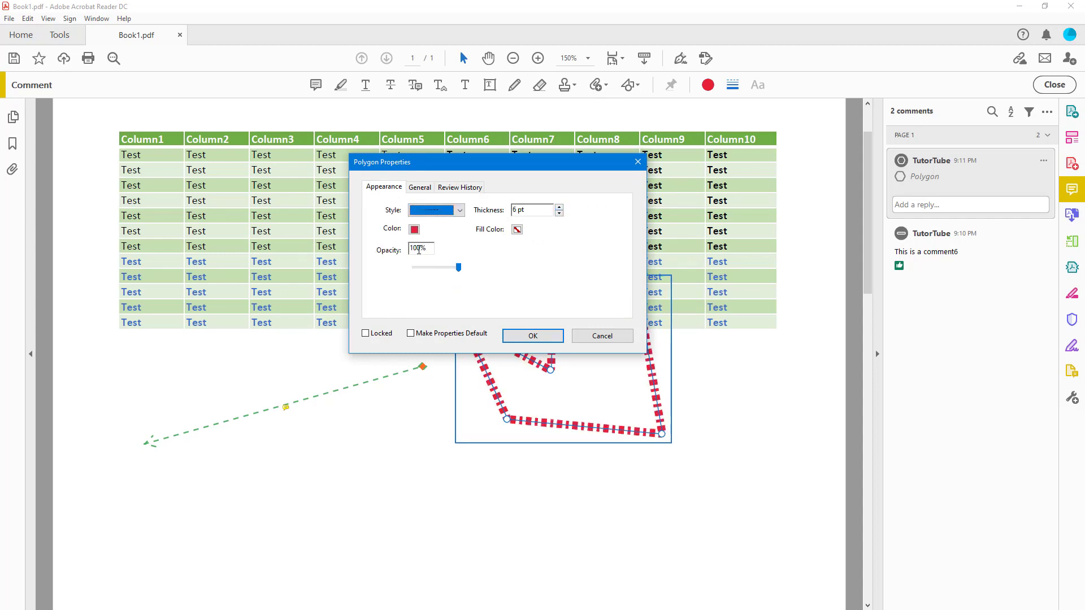
click(428, 189)
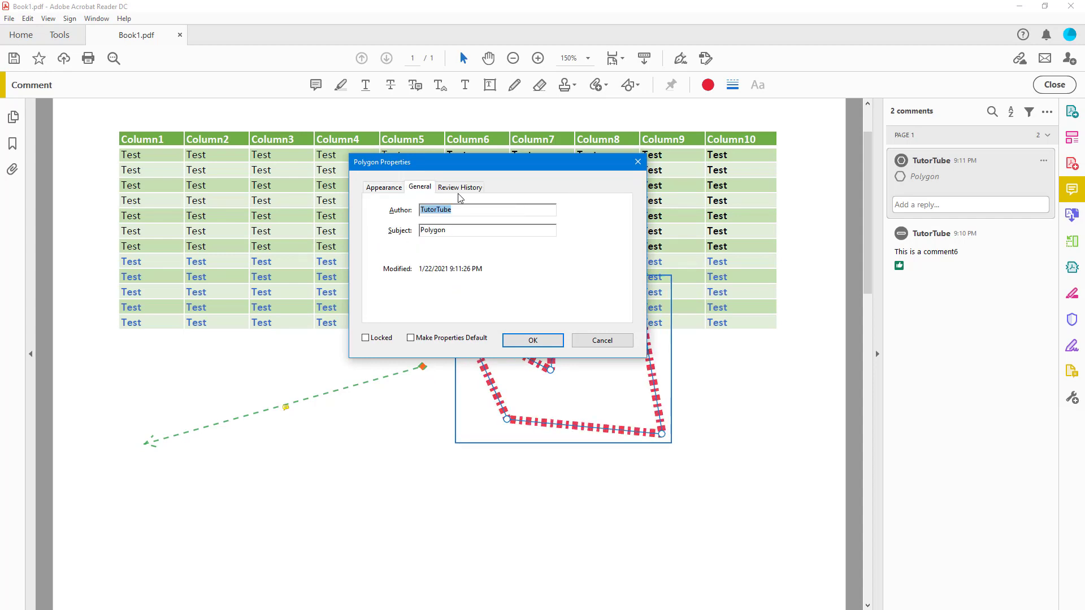
click(593, 342)
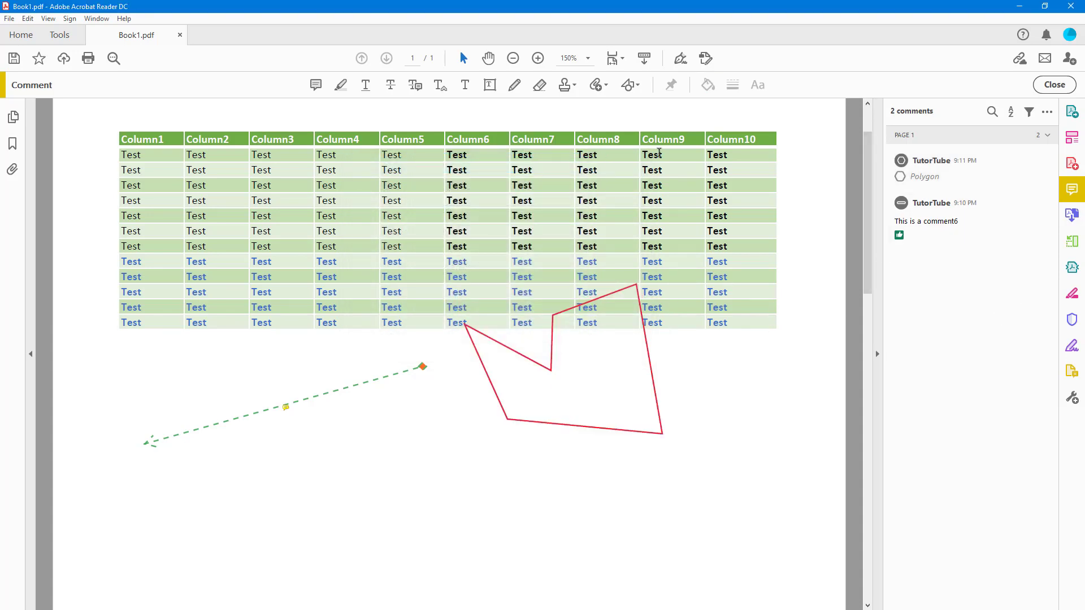
- Draw a three-corner red cloud below the table on the right
click(633, 85)
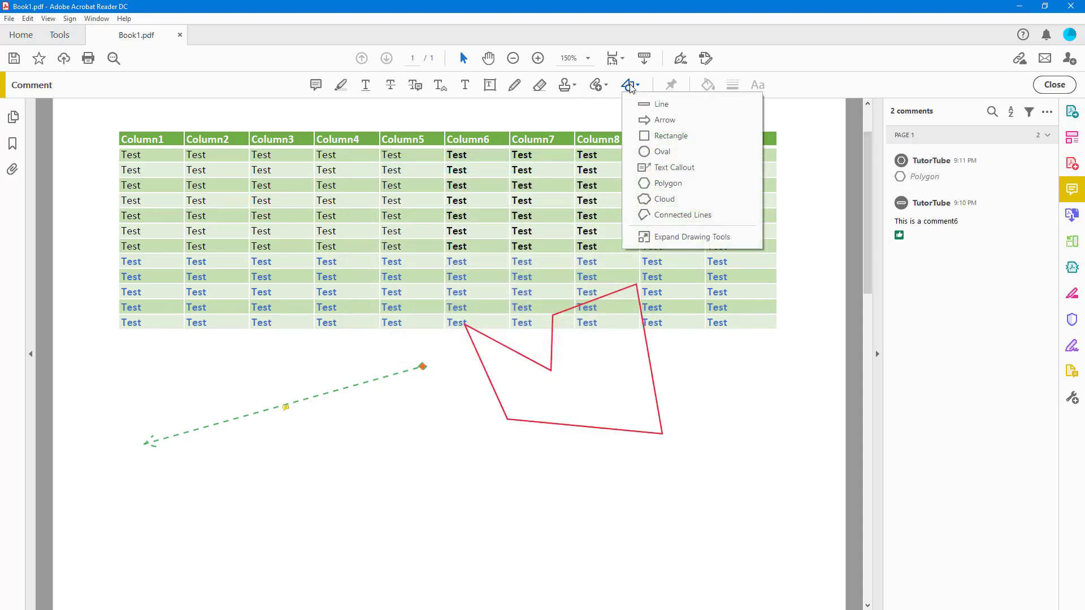
click(684, 202)
click(721, 389)
click(801, 480)
click(593, 495)
click(722, 388)
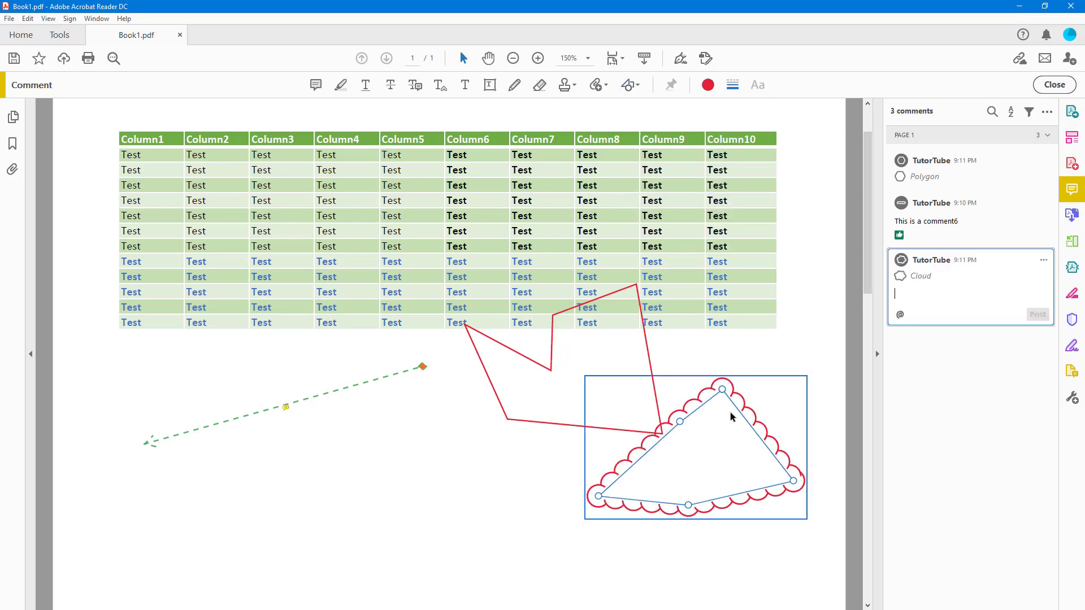
- Add a text callout pointing under Column2 with its text box to the left
click(638, 60)
click(686, 170)
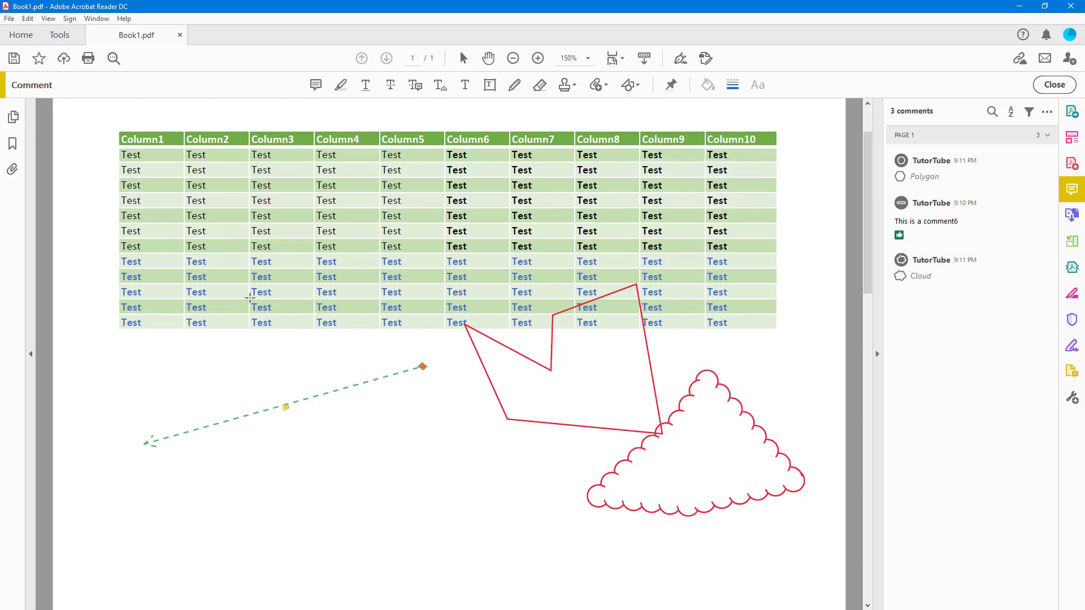
click(230, 335)
click(154, 397)
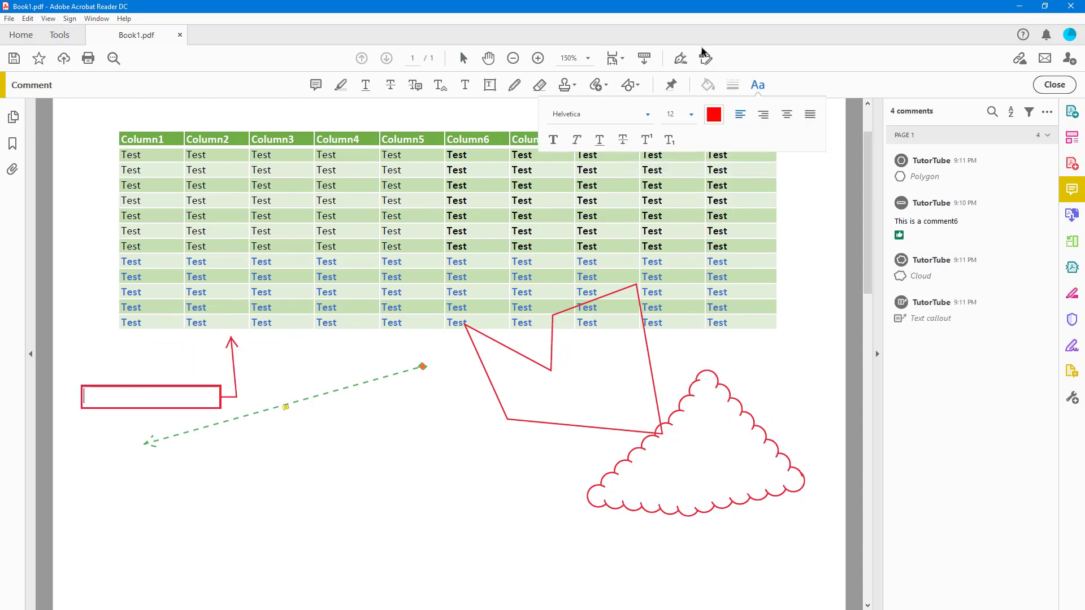
- Draw a rectangle over Column3 to Column6
click(636, 89)
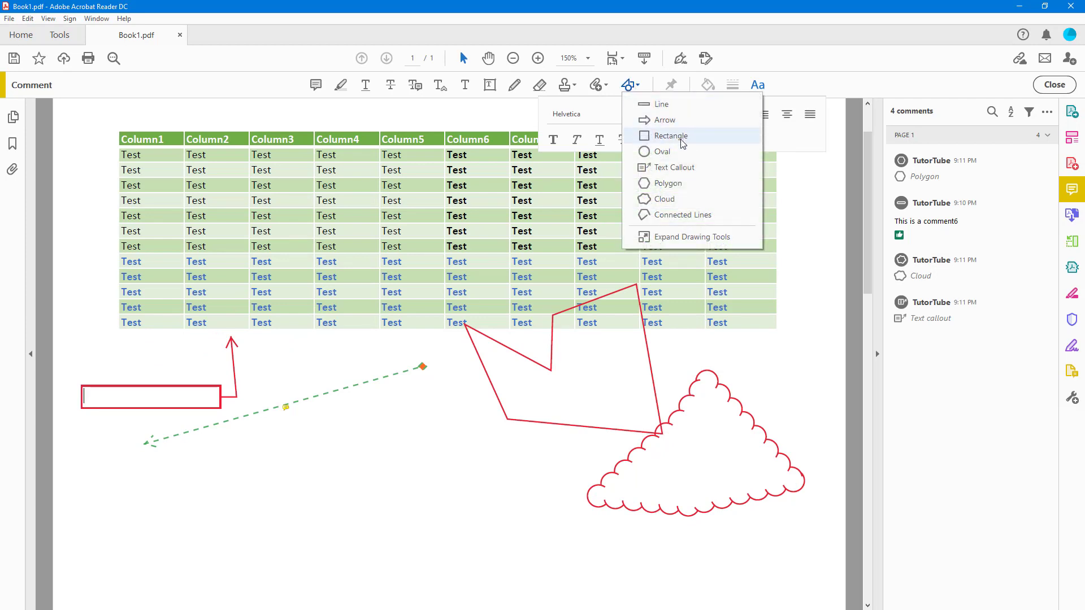
click(650, 138)
drag(294, 165, 463, 278)
- Draw an oval over Column7 to Column10, stretching its top up to the header
click(634, 85)
click(662, 151)
drag(539, 165, 721, 220)
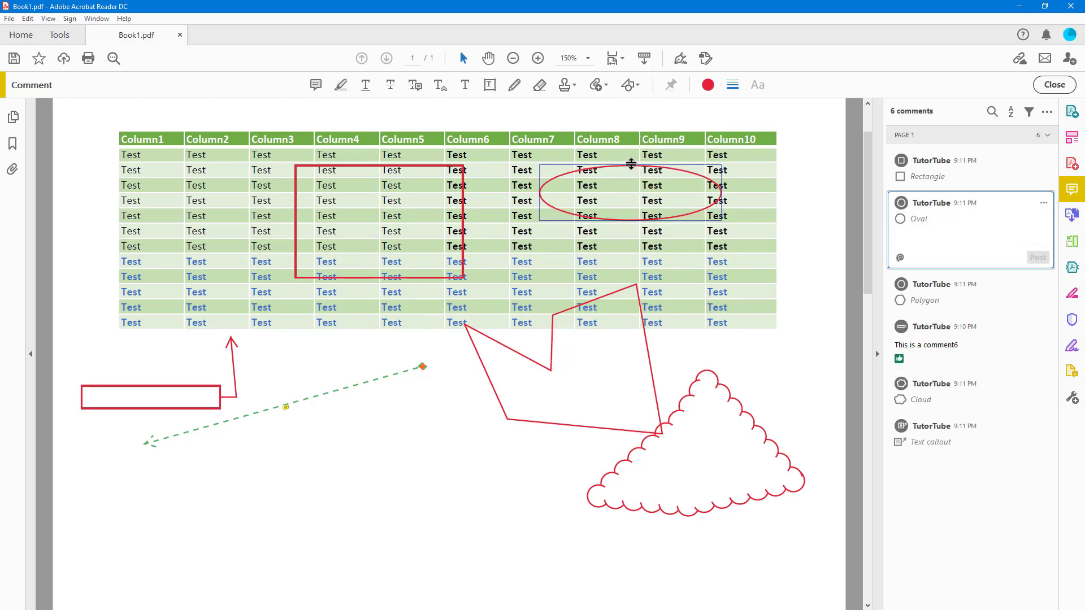
drag(630, 165, 629, 134)
click(629, 86)
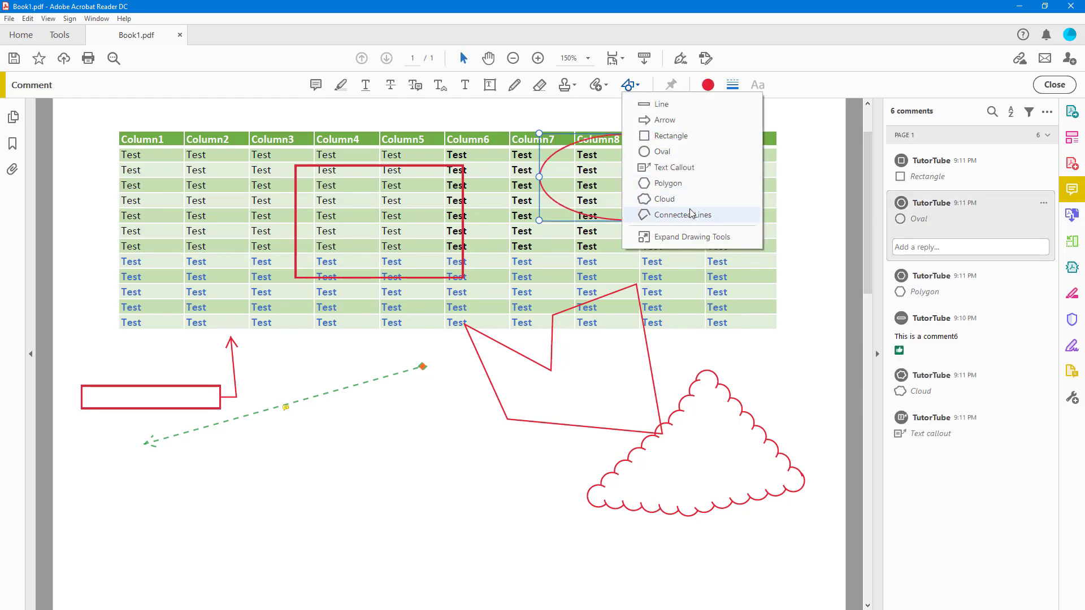
- Draw connected lines with five vertices around Column4
click(650, 215)
click(407, 319)
click(374, 355)
click(445, 325)
click(408, 290)
double_click(366, 296)
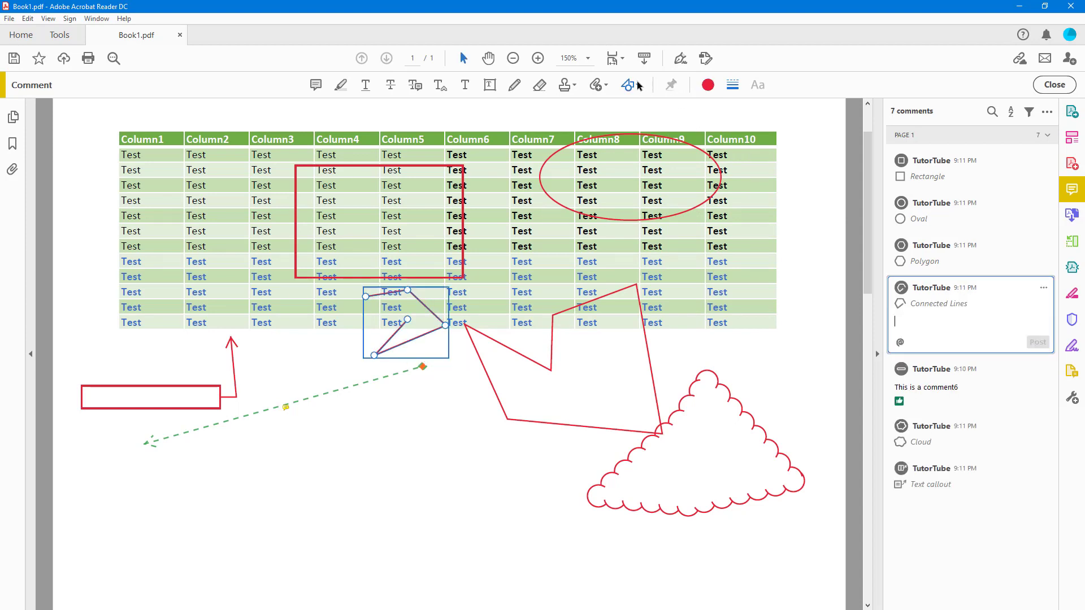
- Expand the drawing tools and draw an arrow from the Column1 header to Column2
click(641, 85)
click(706, 237)
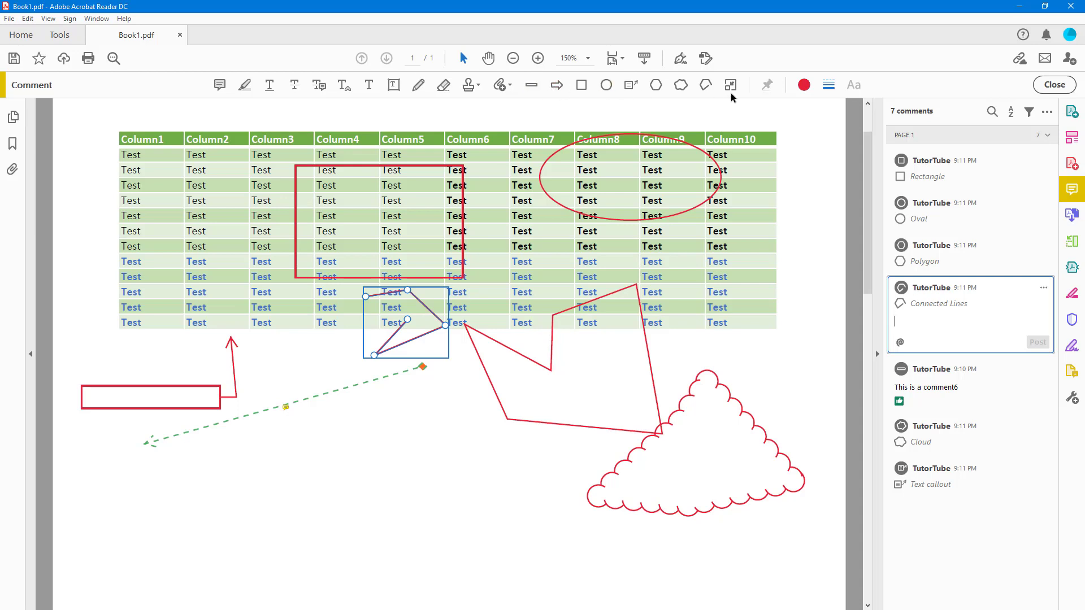
click(555, 86)
drag(113, 141, 221, 217)
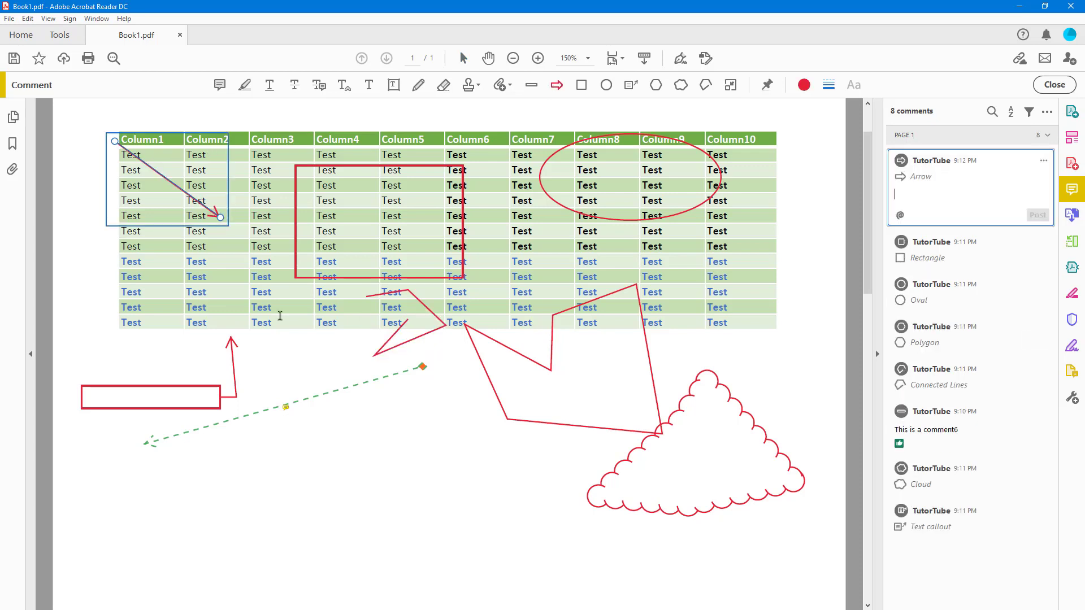
- Draw a line by Column6 and Column7, then a rectangle over Column8 and Column9
click(532, 85)
mouse_move(495, 159)
mouse_down()
mouse_move(500, 224)
mouse_move(695, 275)
mouse_up()
click(578, 125)
click(581, 85)
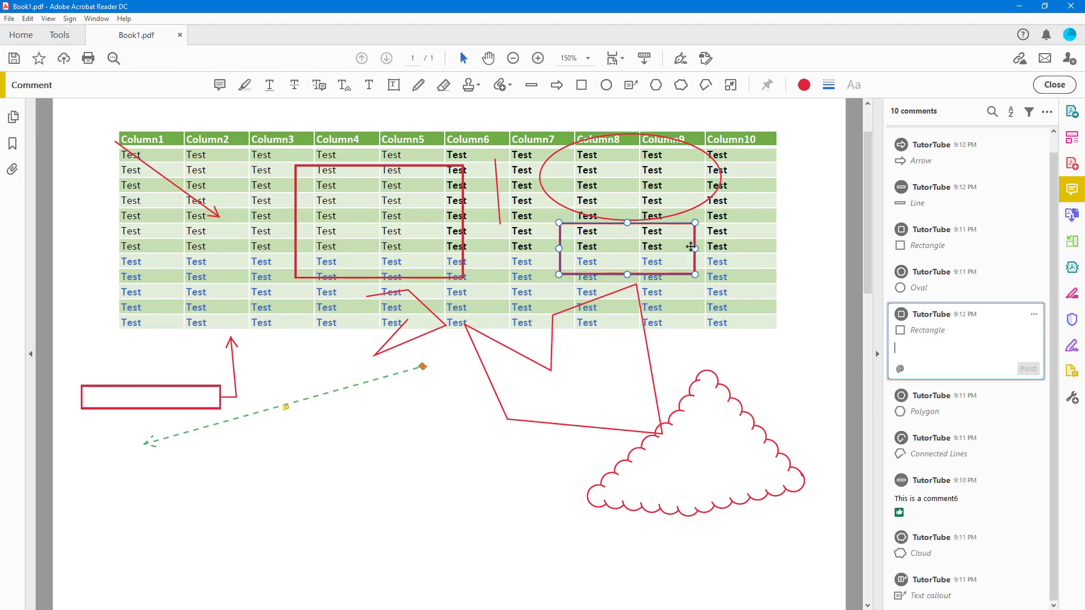
right_click(629, 221)
click(689, 347)
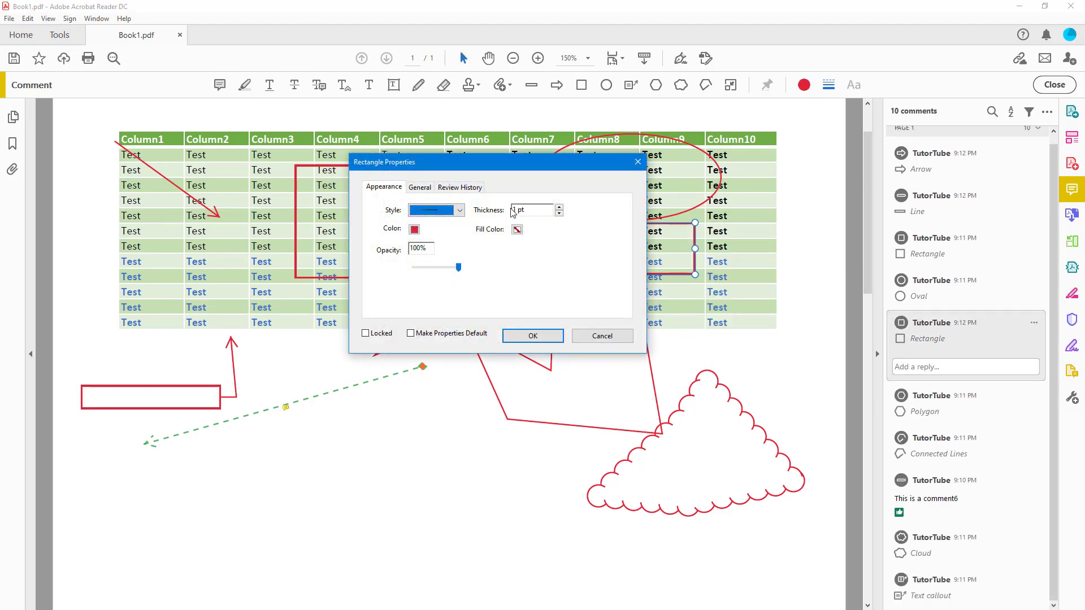
- Give the rectangle a 5 pt border and a semi-transparent yellow-green fill, then apply
click(514, 210)
click(559, 207)
click(558, 207)
click(559, 207)
click(559, 206)
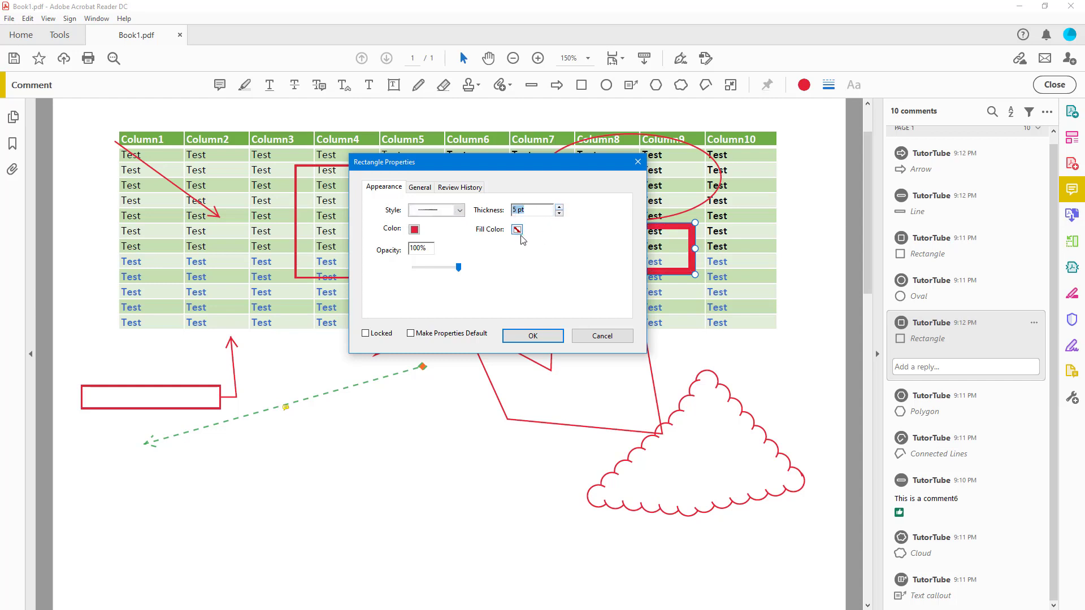
click(517, 229)
click(539, 271)
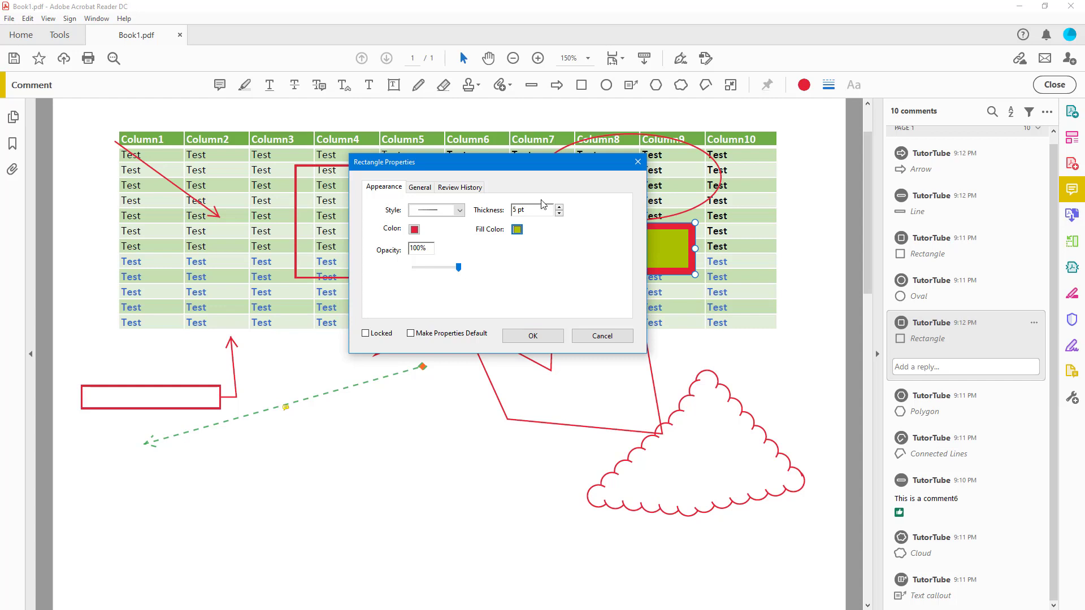
drag(456, 269, 445, 270)
click(420, 187)
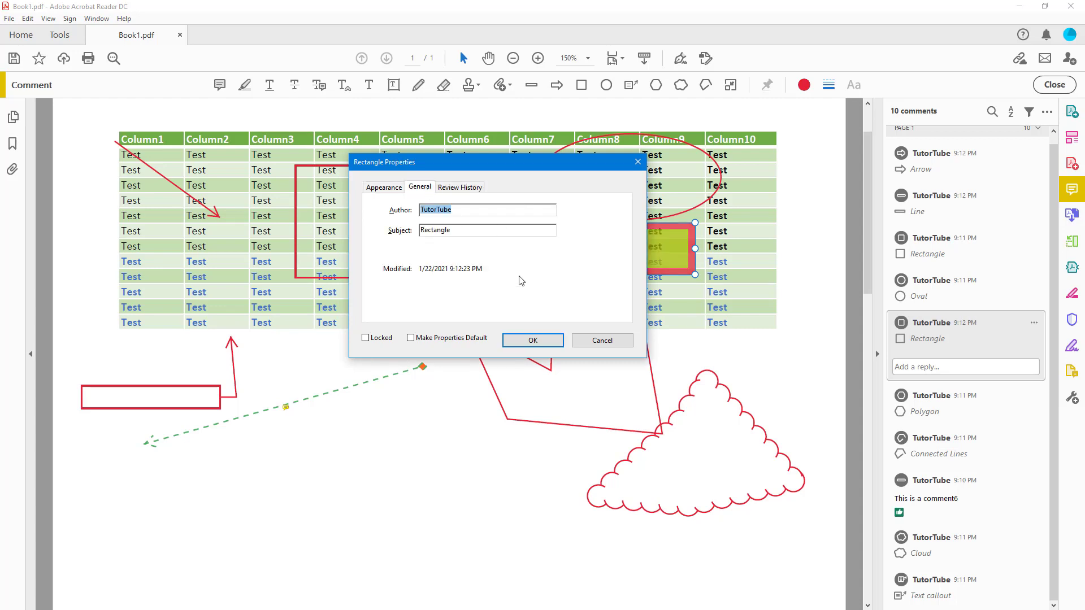
click(558, 341)
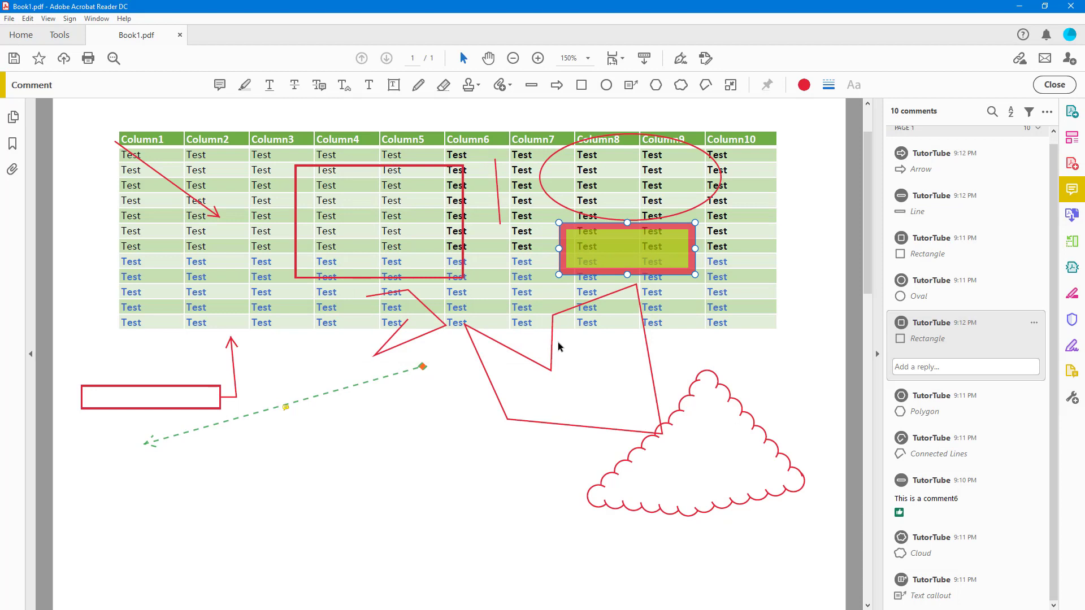
- Switch the rectangle's fill to light green, leaving its 5 pt border unchanged
click(803, 86)
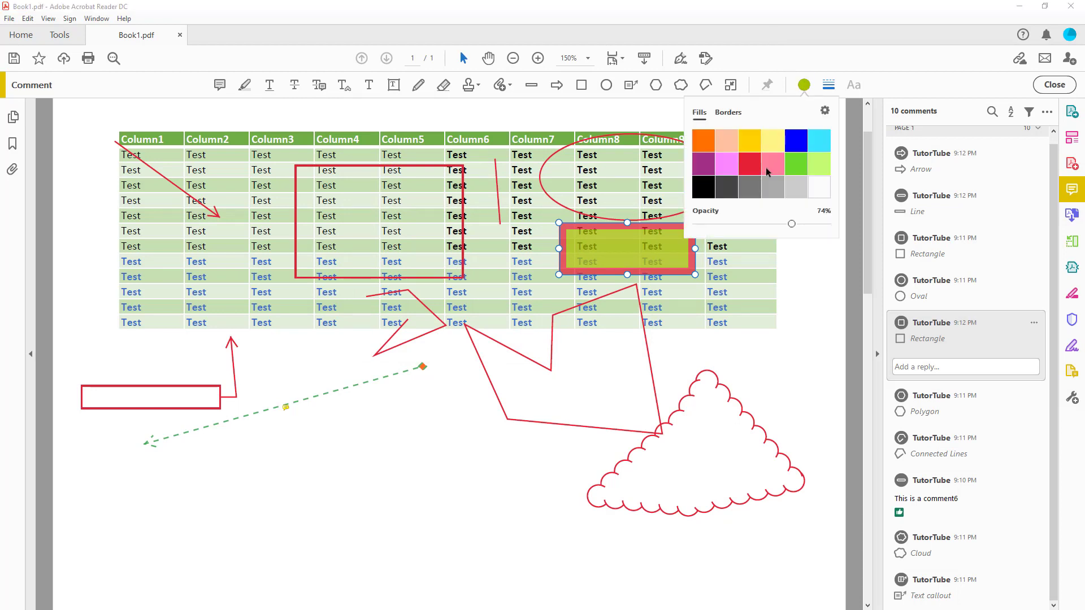
click(817, 167)
click(829, 86)
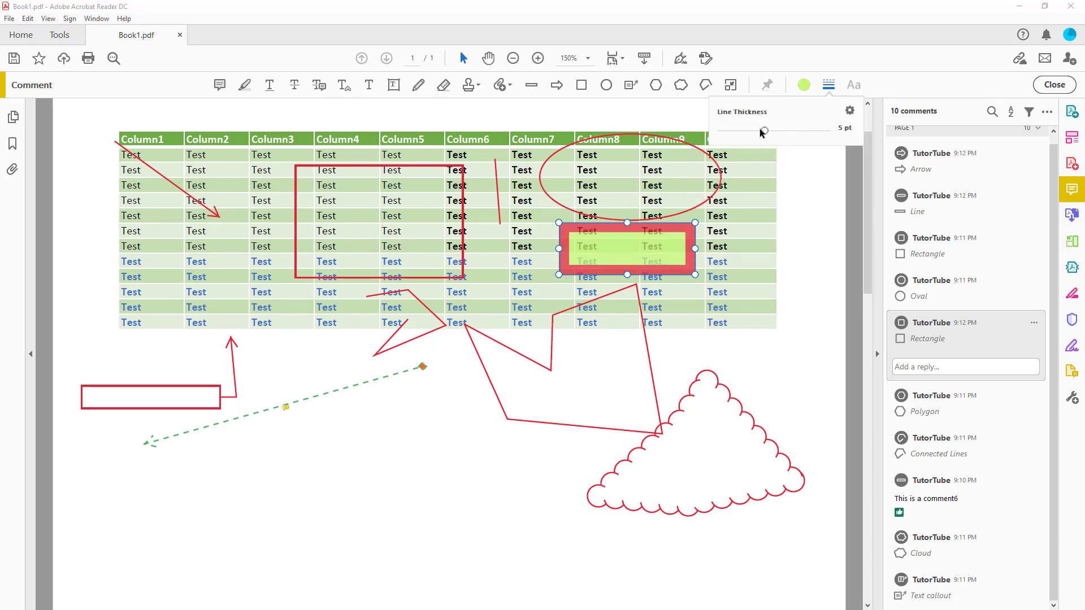
click(627, 252)
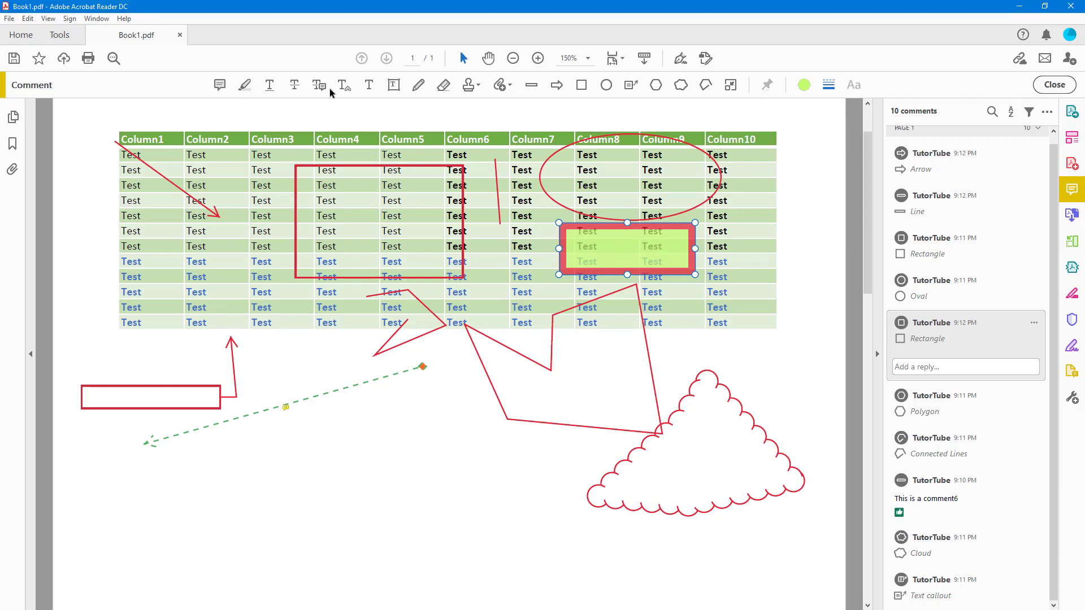
- Add a text comment reading 'ghjghjgj' just below the table
click(367, 85)
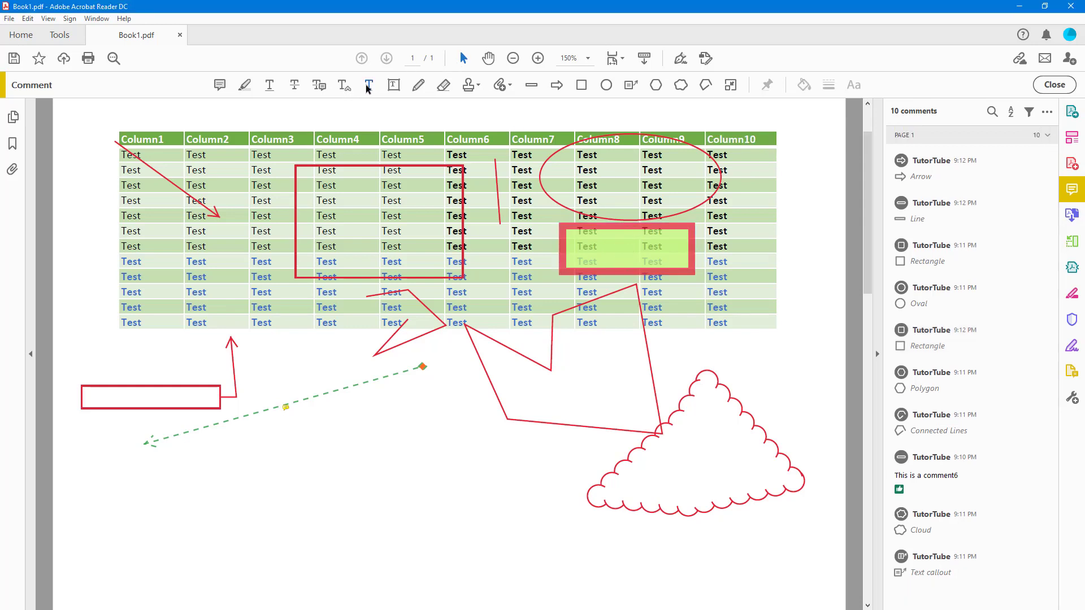
click(331, 436)
text(ghighigj)
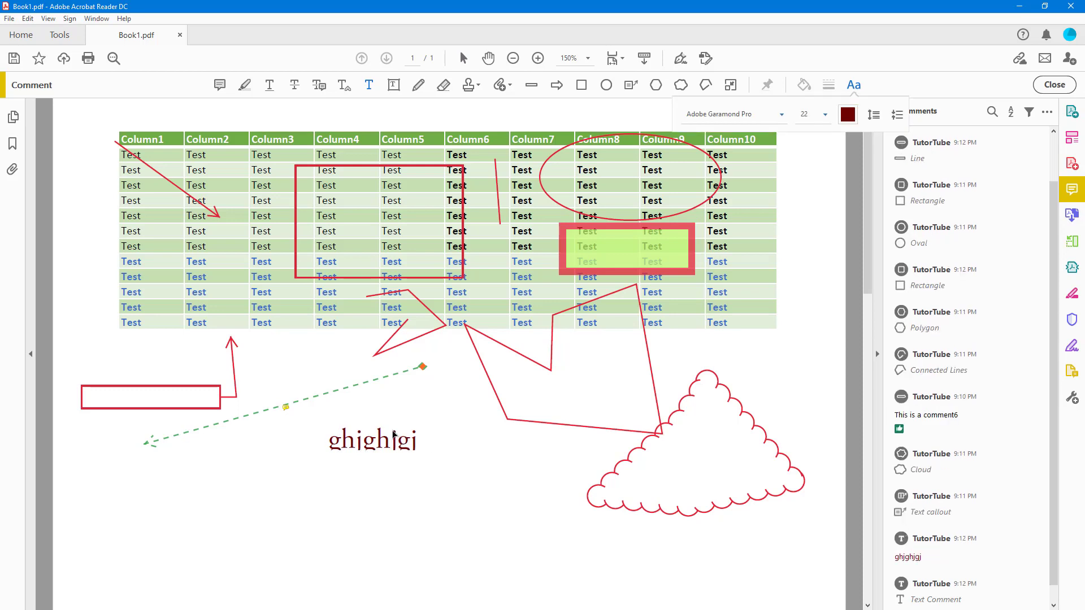
- Select the comment's text, look through the font list, then exit commenting mode
double_click(404, 439)
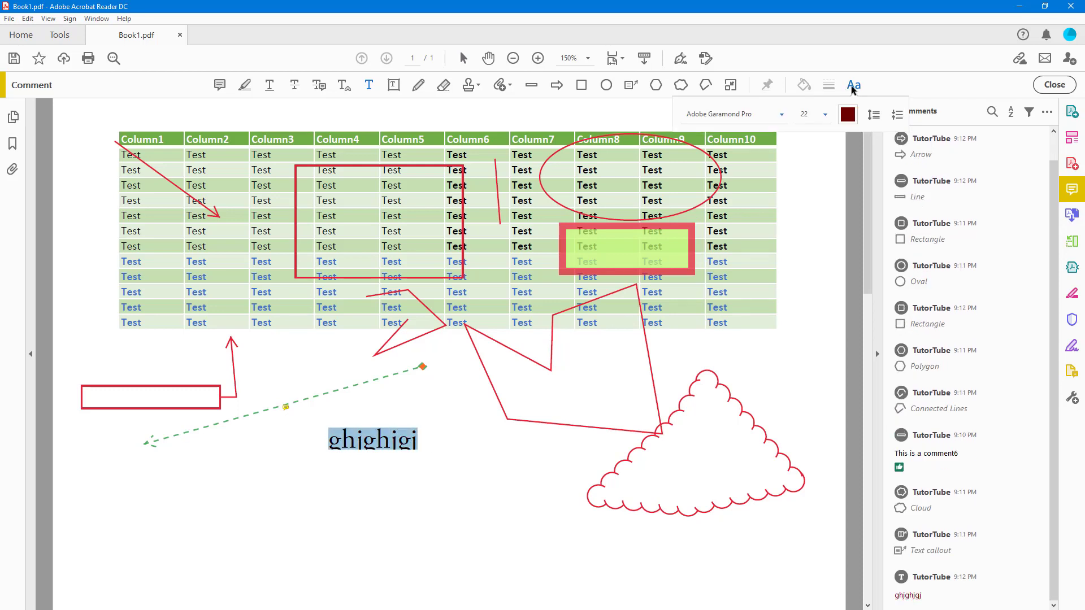
click(781, 114)
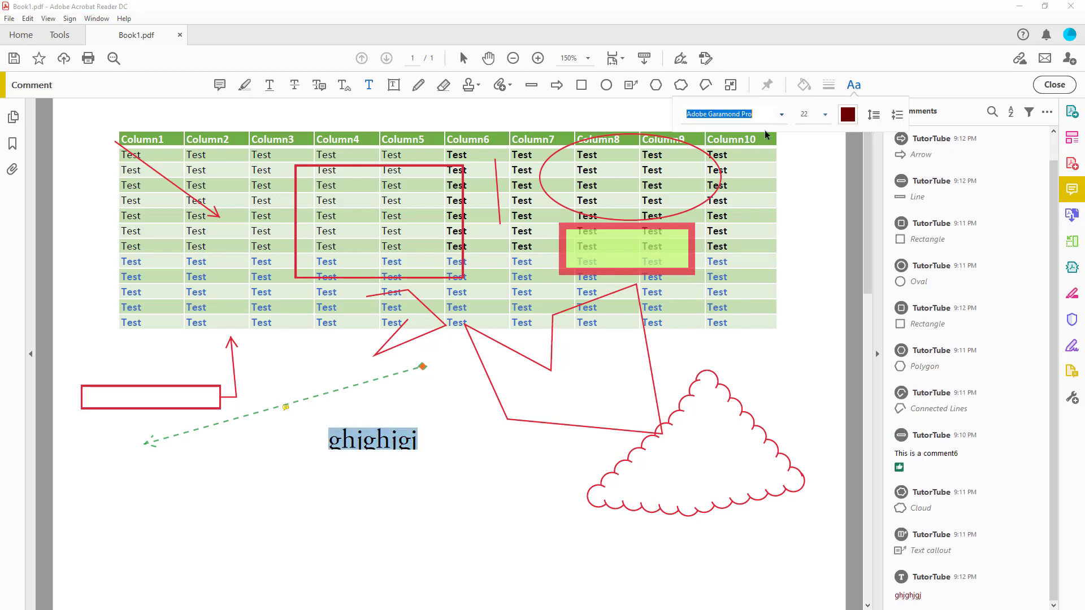
key(Escape)
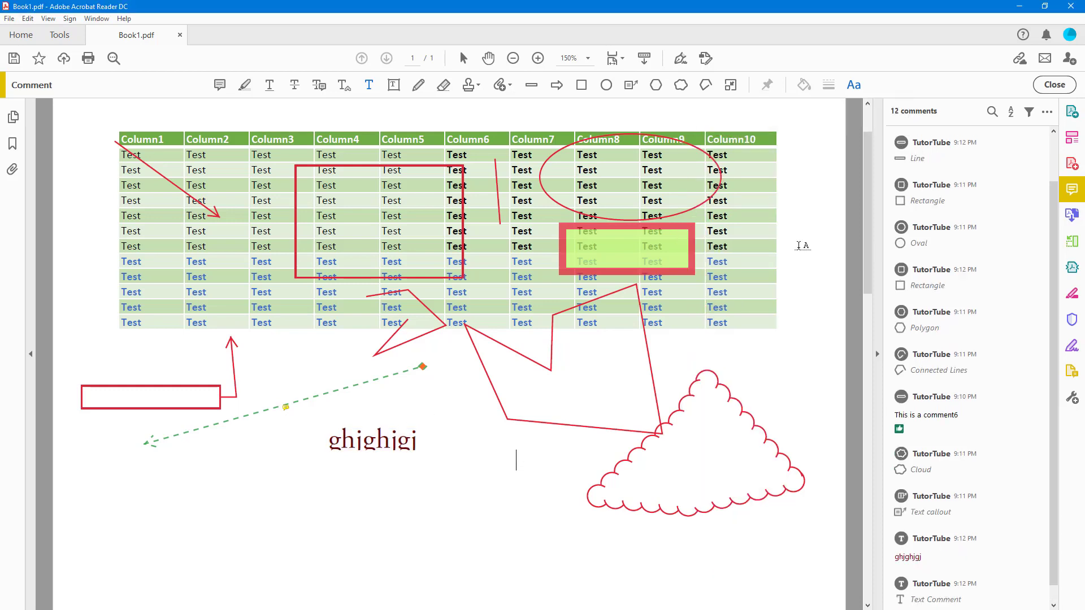
click(1055, 84)
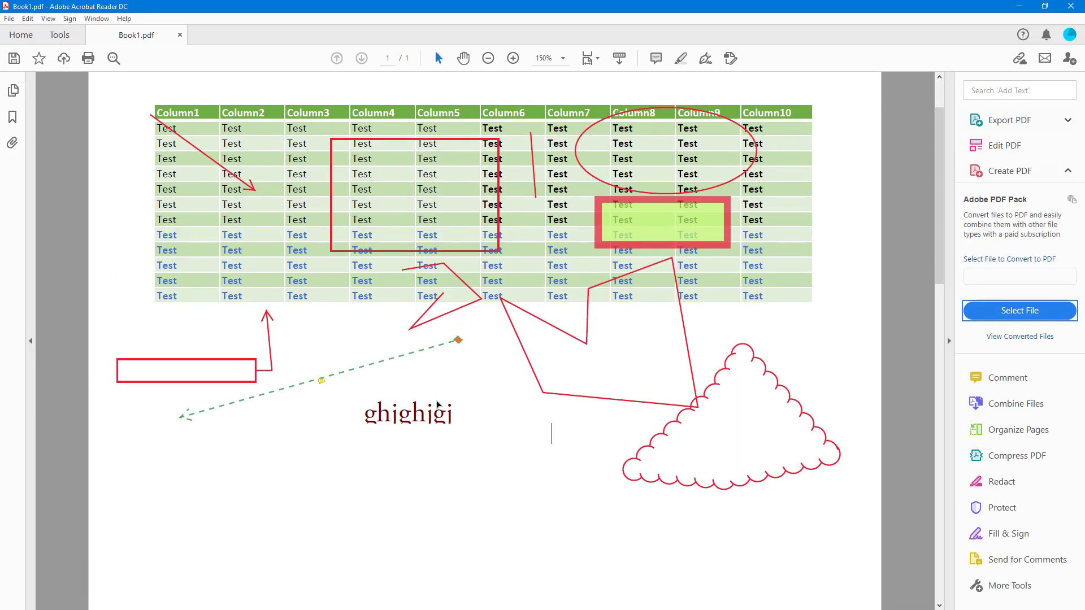
- Drag the 'ghjghjgj' text comment into the green rectangle over Column8–Column9
key(ctrl+e)
click(438, 405)
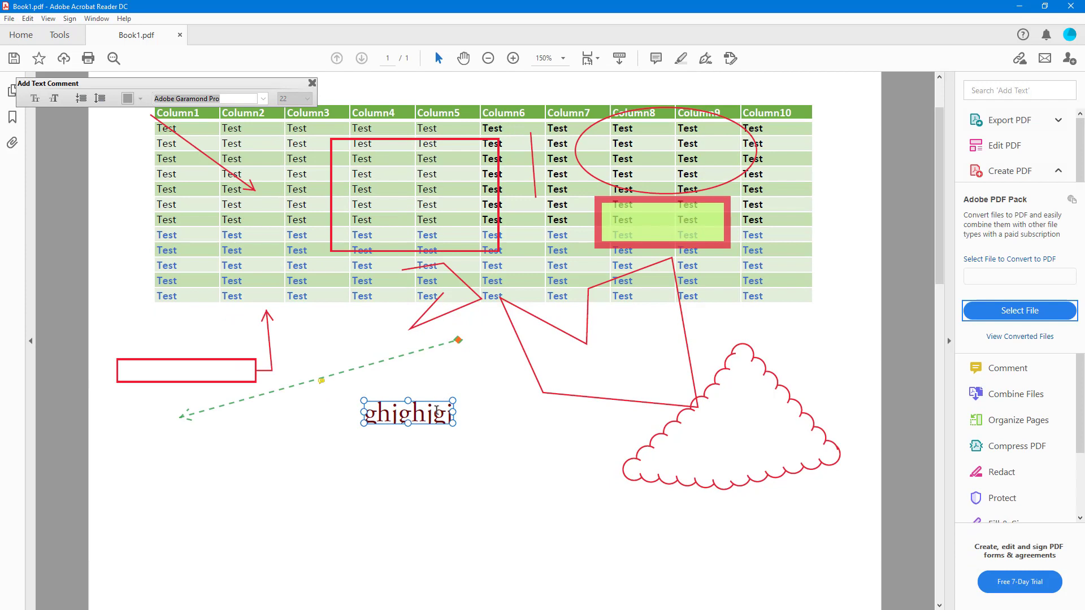
click(692, 210)
drag(692, 210, 692, 211)
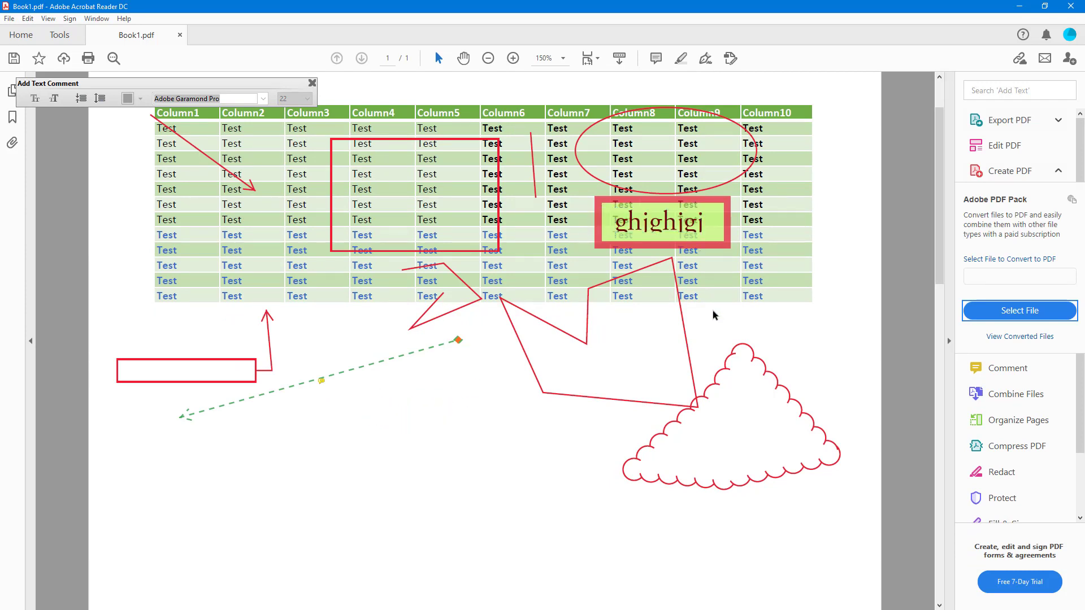